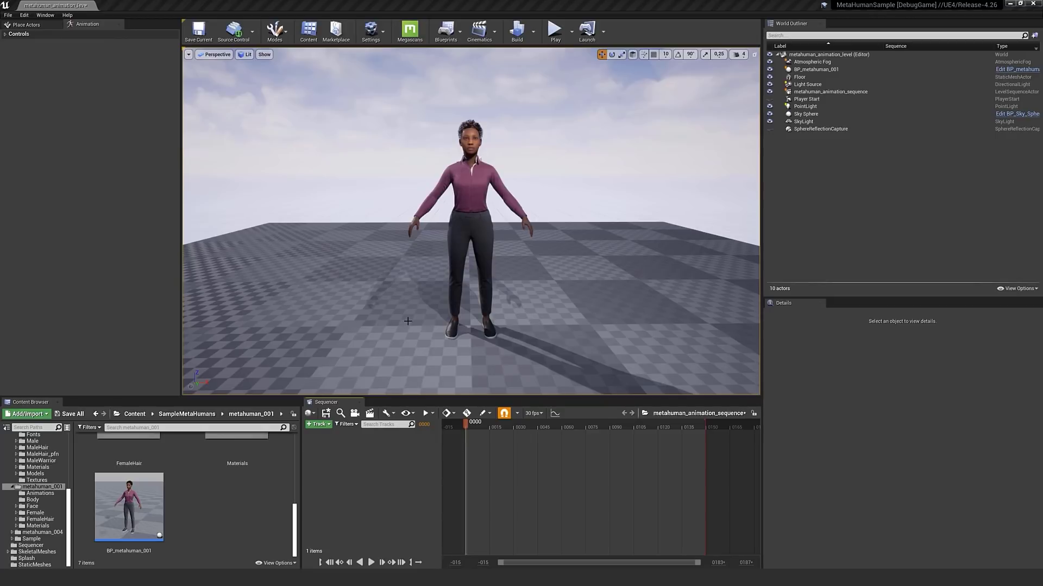
# Add the BP_metahuman_001 actor to the metahuman_animation_sequence in Sequencer.
pyautogui.click(322, 425)
pyautogui.moveTo(330, 434)
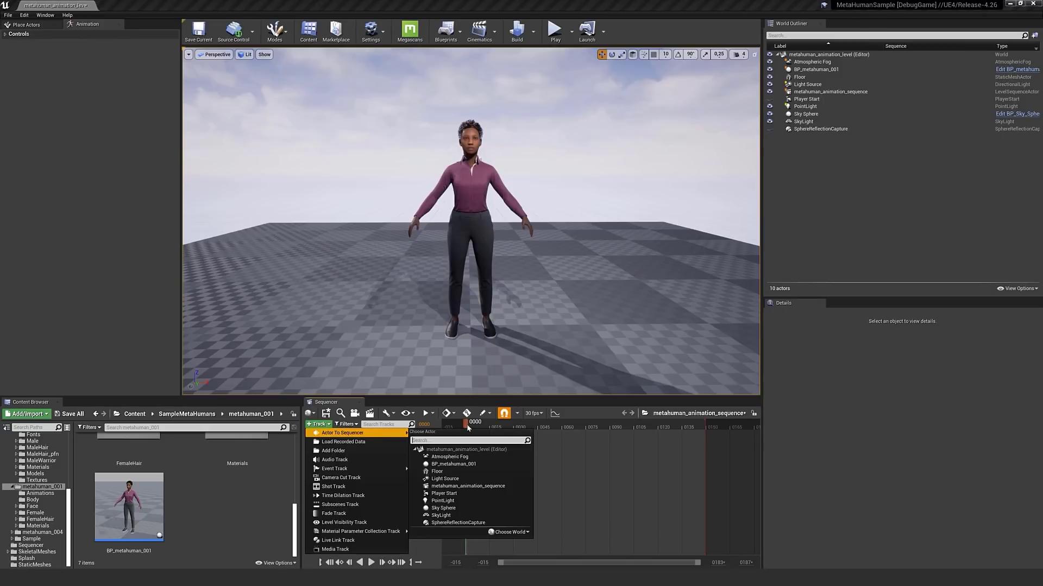
pyautogui.click(460, 465)
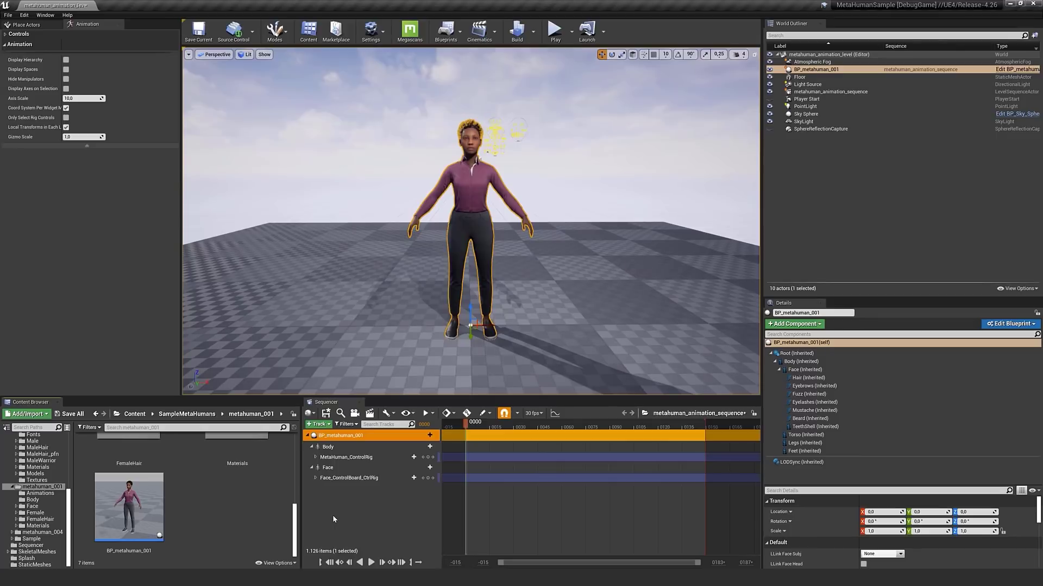
# Select the MetaHuman_ControlRig body track and the Face_ControlBoard_CtrlRig track in turn to view their rig controls.
pyautogui.click(379, 460)
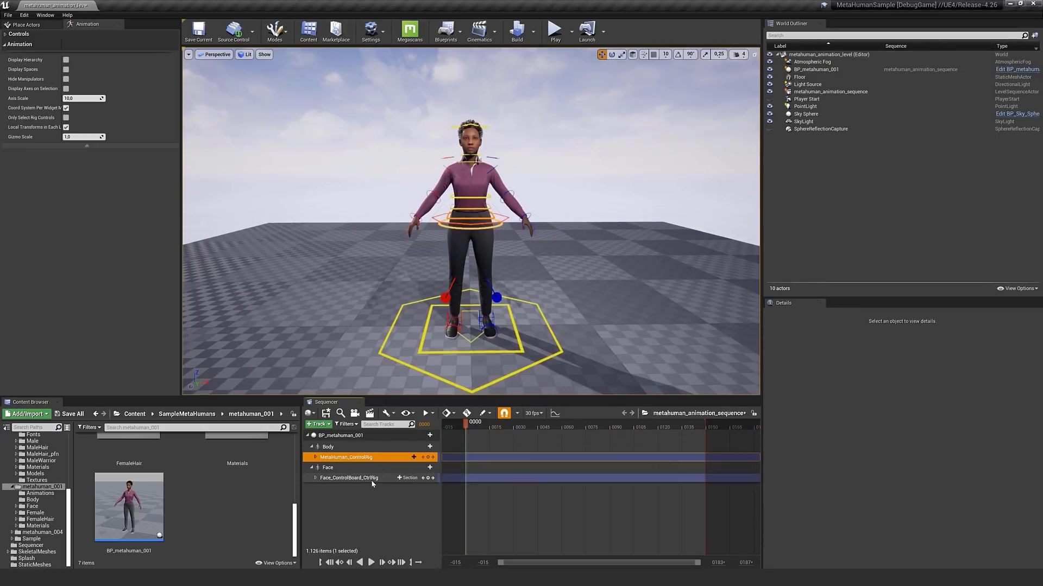
pyautogui.click(371, 479)
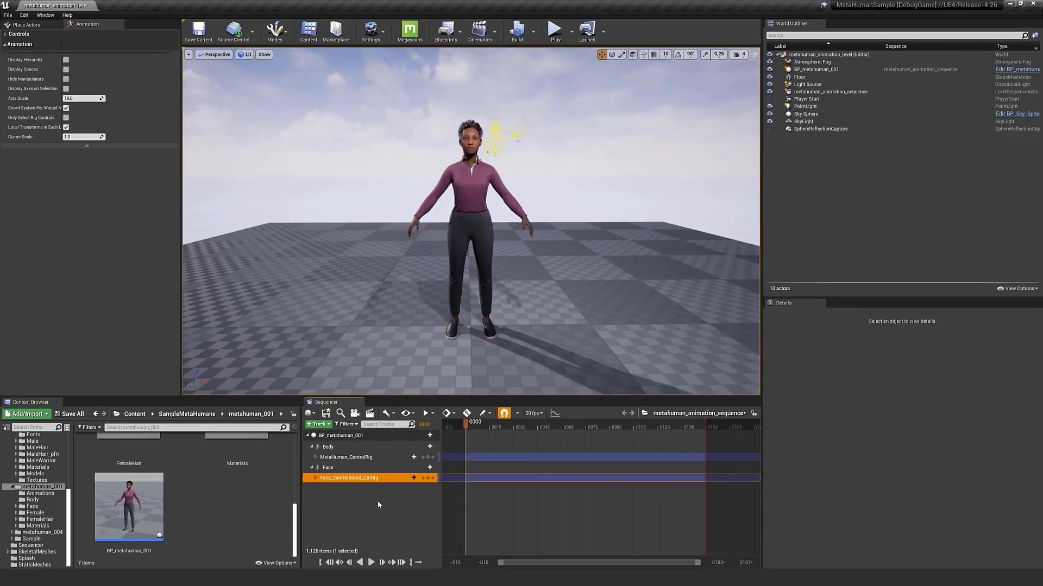
pyautogui.click(378, 505)
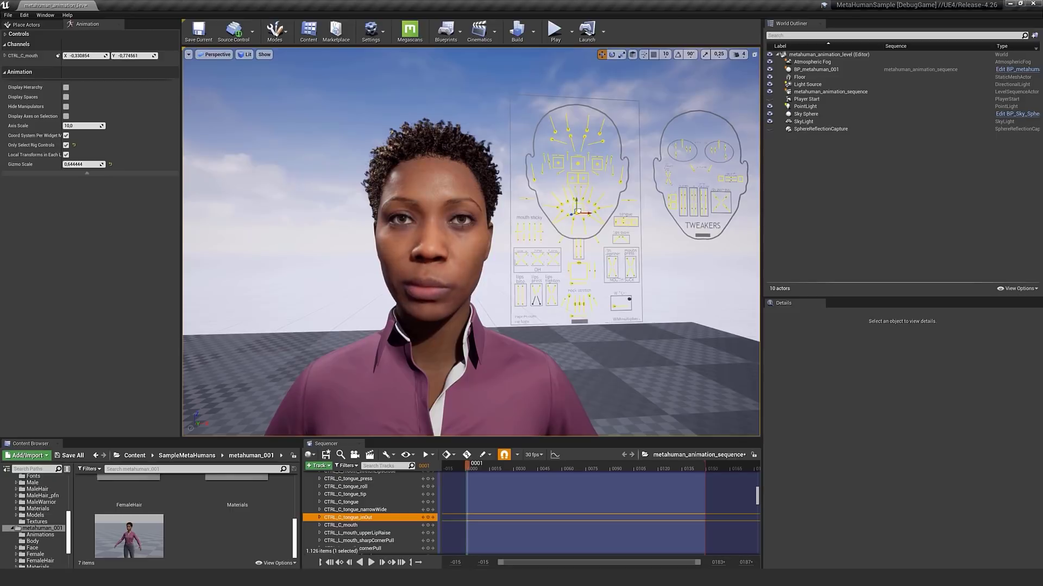
# Move the CTRL_C_mouth control to about X 0.493, Y 0.779 and nudge the central control between the eyes on the face board.
pyautogui.moveTo(577, 212); pyautogui.dragTo(581, 203)
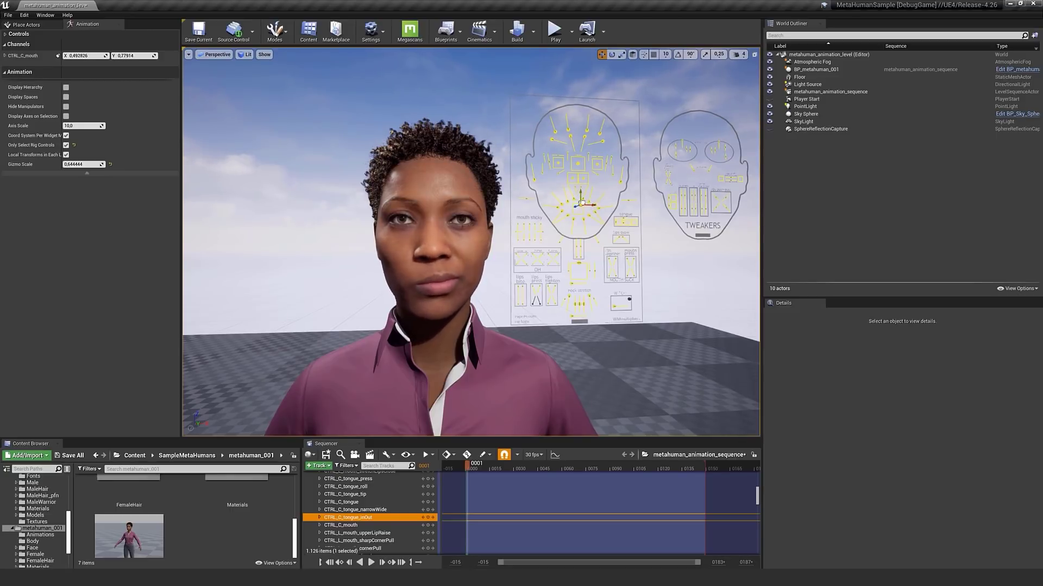
pyautogui.moveTo(577, 163); pyautogui.dragTo(577, 164)
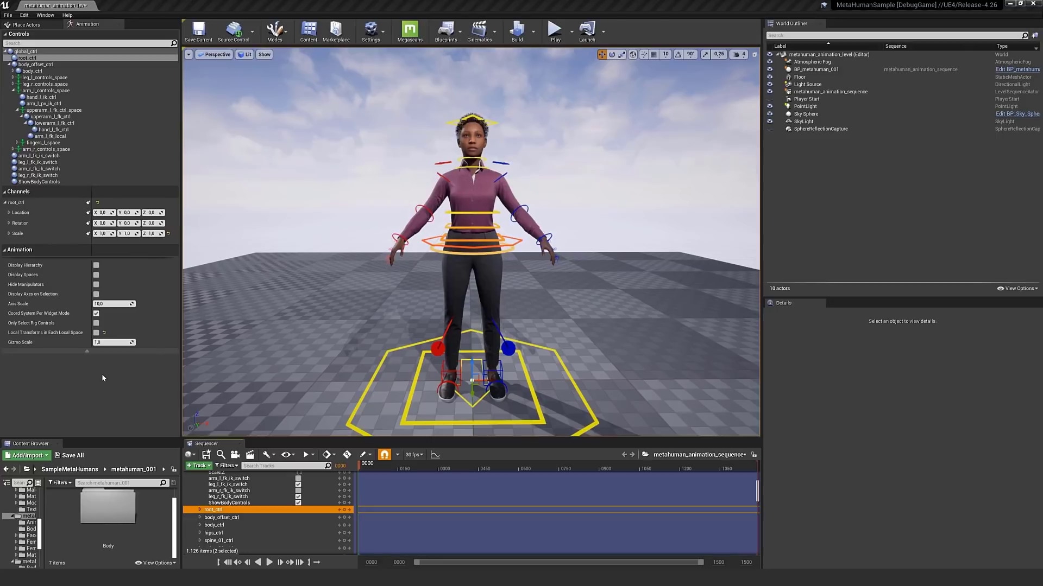
# Switch Display Spaces and Hide Manipulators on and back off to compare the rig display.
pyautogui.click(96, 275)
pyautogui.click(96, 275)
pyautogui.click(96, 285)
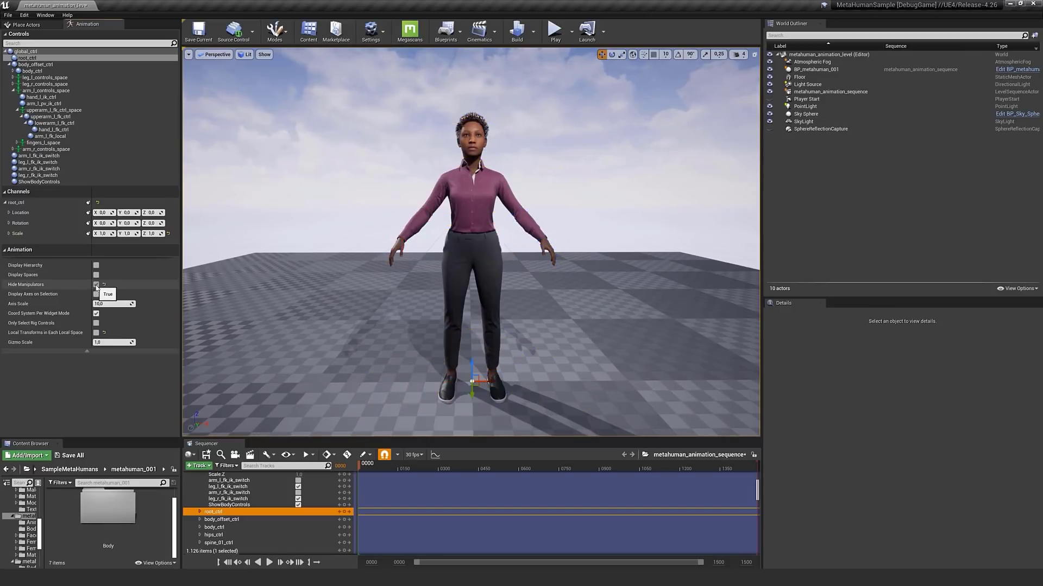
pyautogui.click(97, 284)
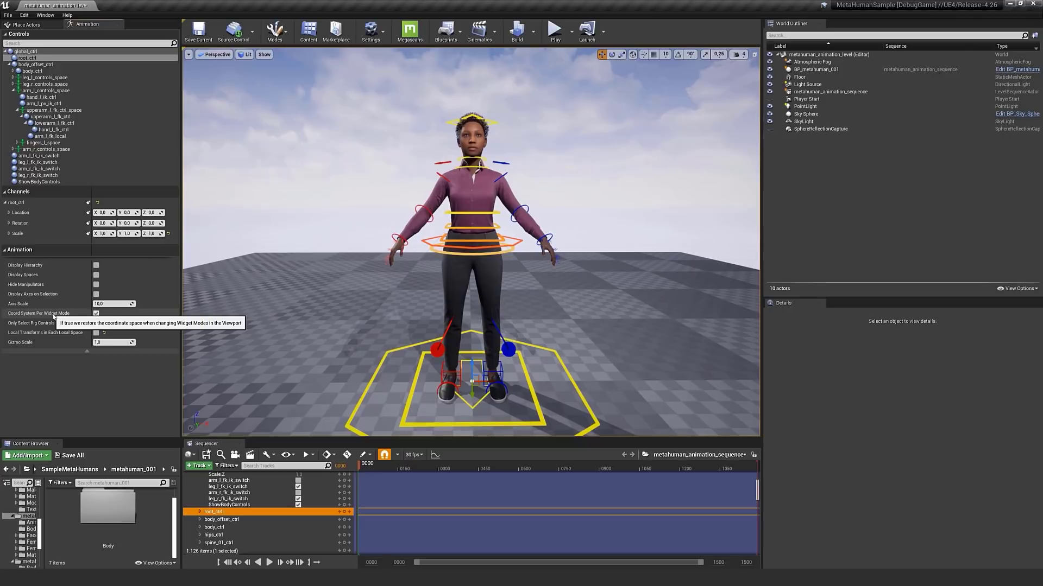
# Disable Coord System Per Widget Mode in rotate mode and return to the move mode.
pyautogui.click(612, 55)
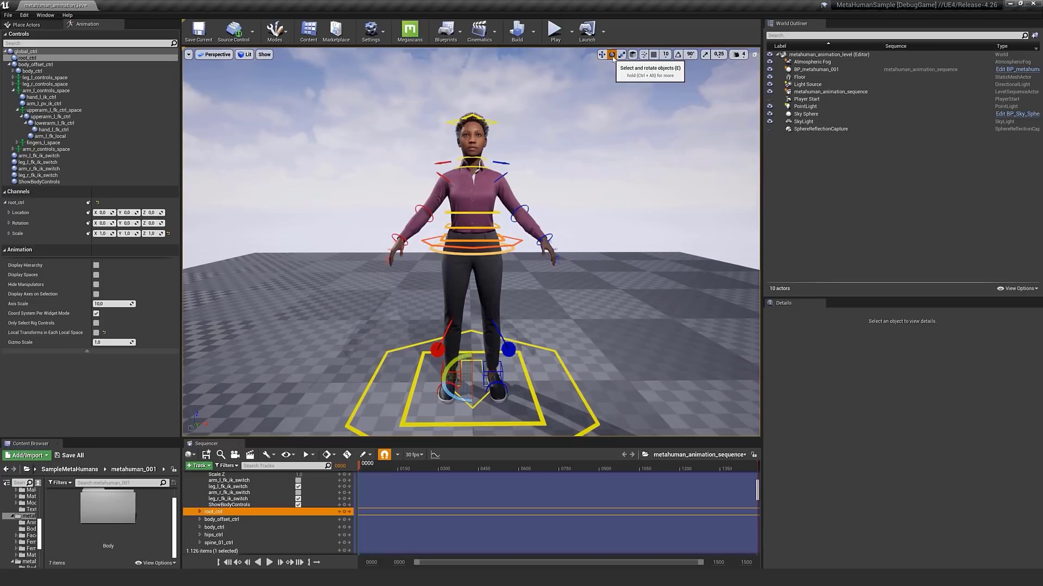
pyautogui.click(96, 314)
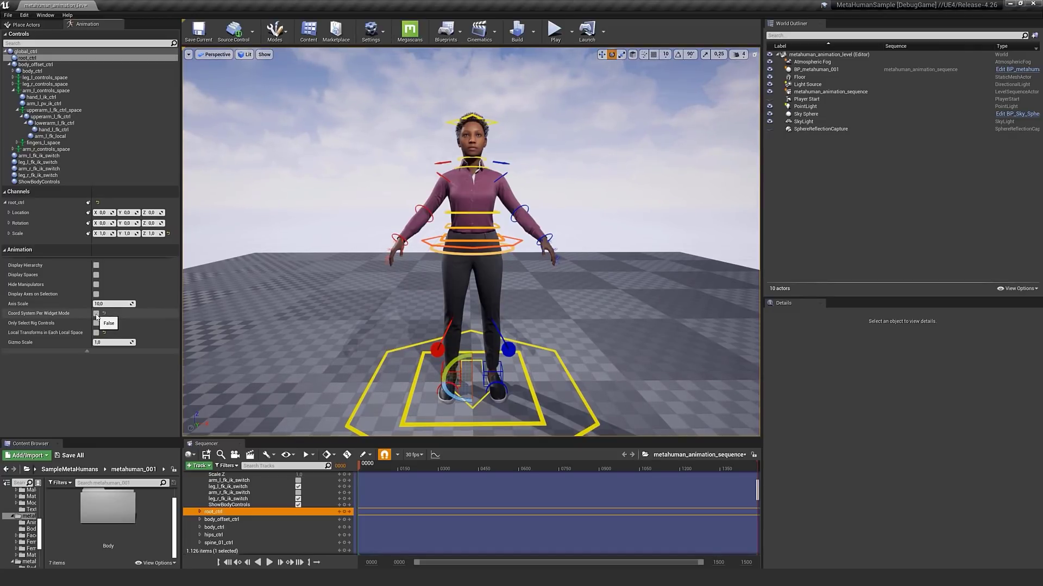
pyautogui.click(603, 55)
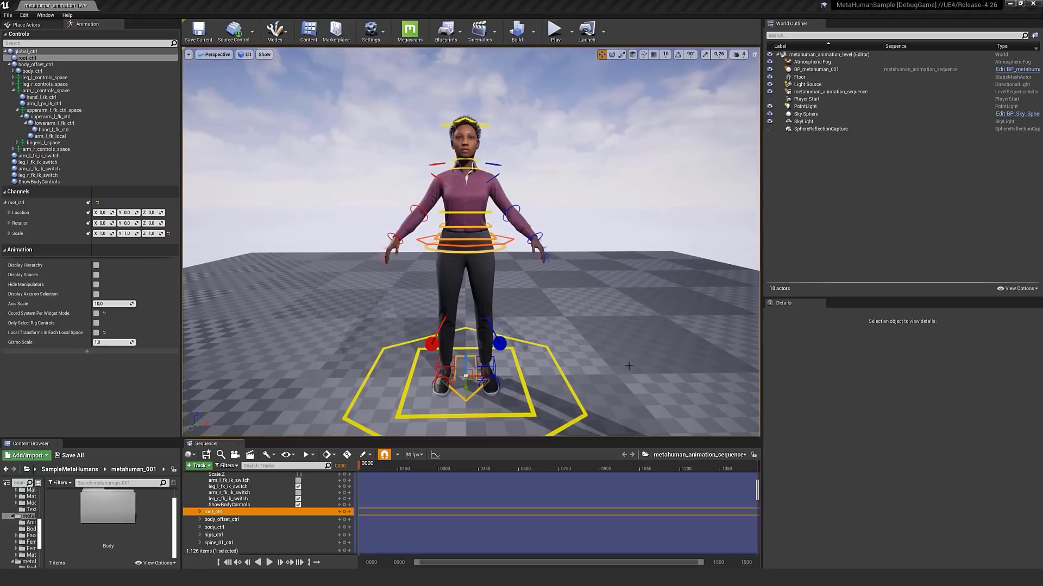
# Try rotating both upper arm FK controls together by about 18 degrees and undo the rotation.
pyautogui.click(495, 175)
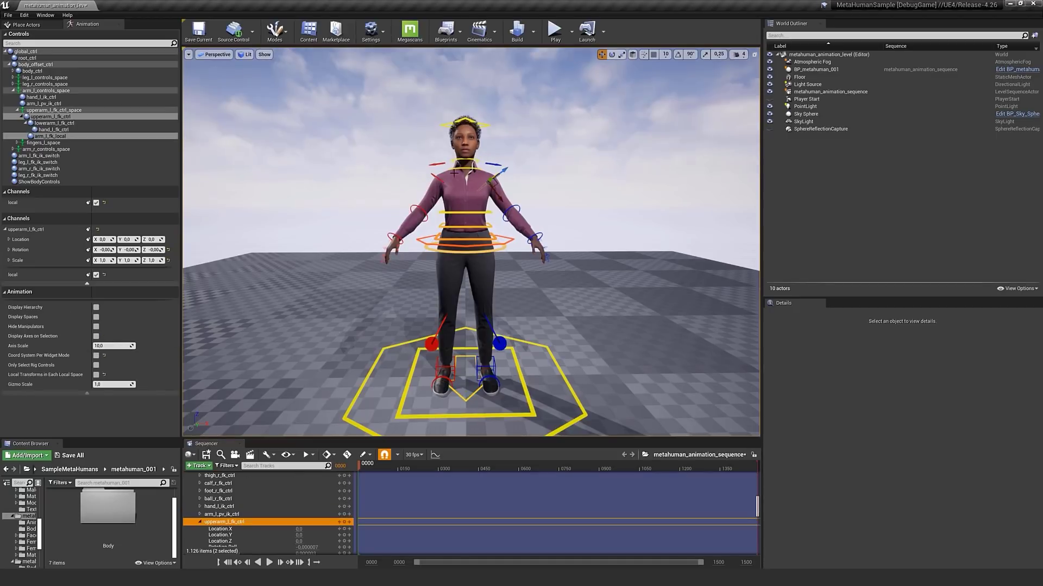
pyautogui.keyDown('ctrl'); pyautogui.click(433, 176); pyautogui.keyUp('ctrl')
pyautogui.press('e')
pyautogui.moveTo(480, 202); pyautogui.dragTo(486, 151)
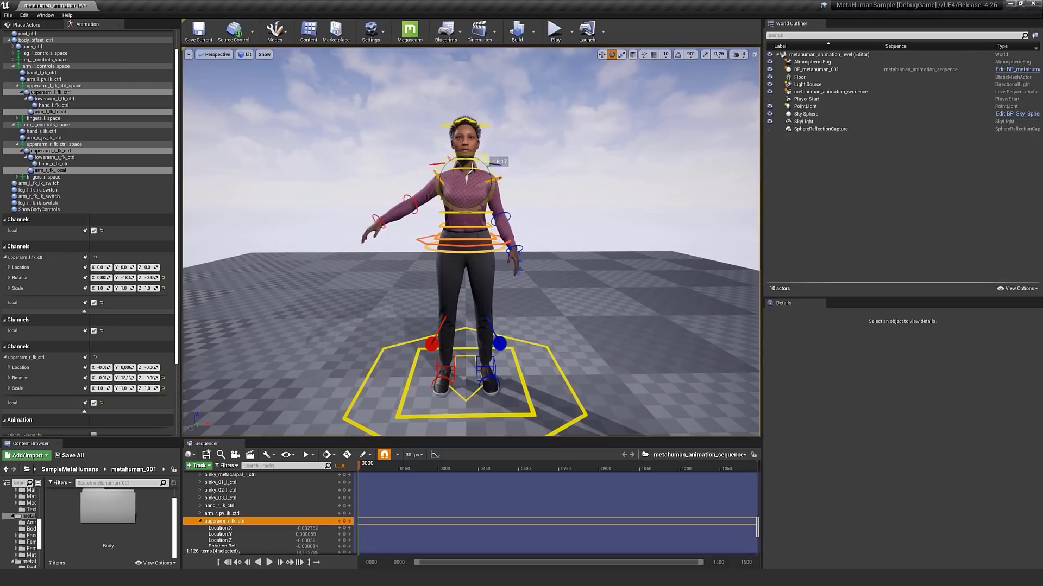
pyautogui.hotkey('ctrl', 'z')
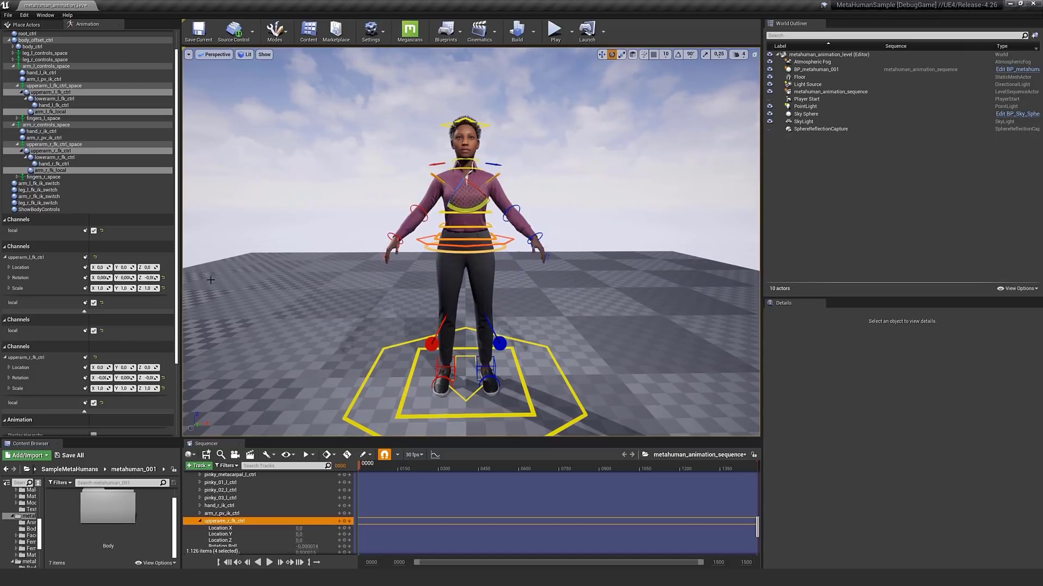
# Enable Local Transforms in Each Local Space, test it by rotating both upper arms together, and undo that rotation.
pyautogui.scroll(-5, 169, 379)
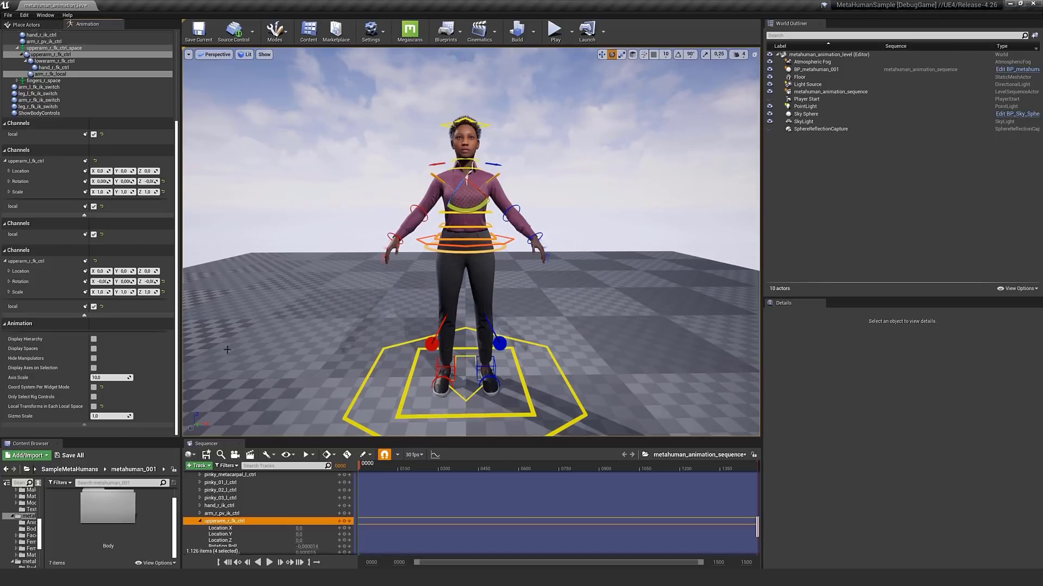
pyautogui.click(93, 406)
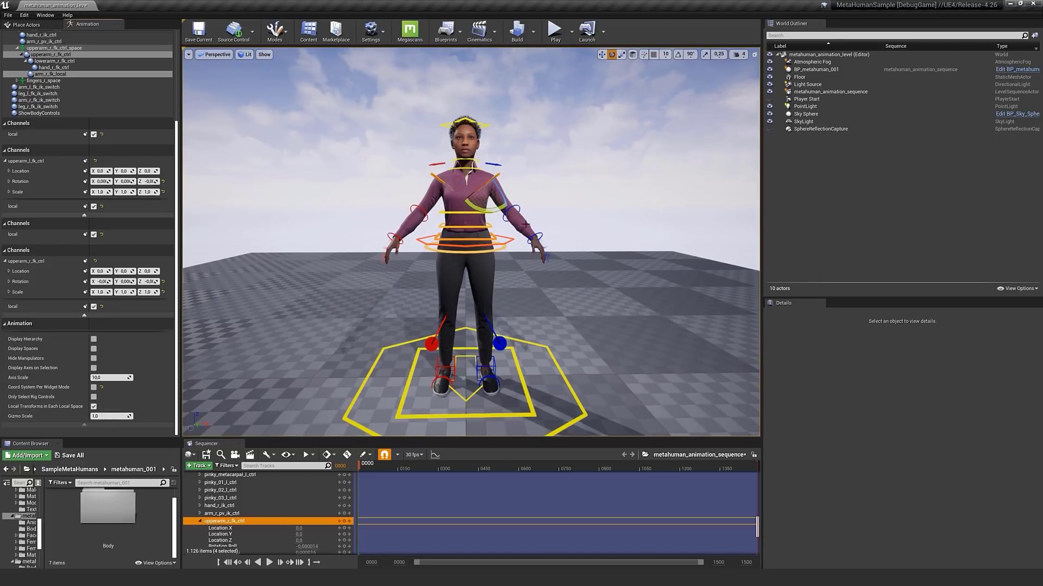
pyautogui.moveTo(499, 212); pyautogui.dragTo(515, 188)
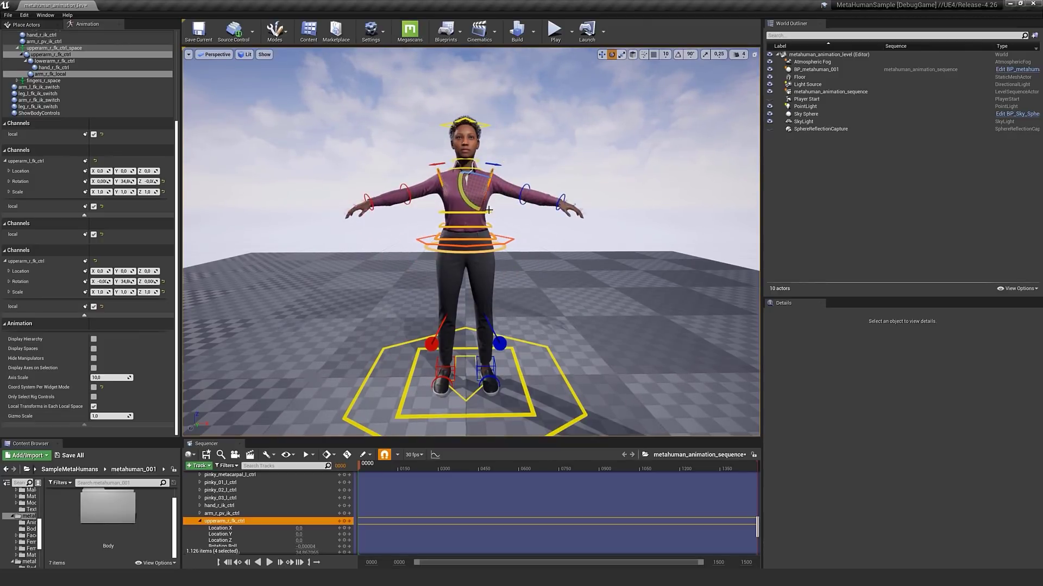
pyautogui.hotkey('ctrl', 'z')
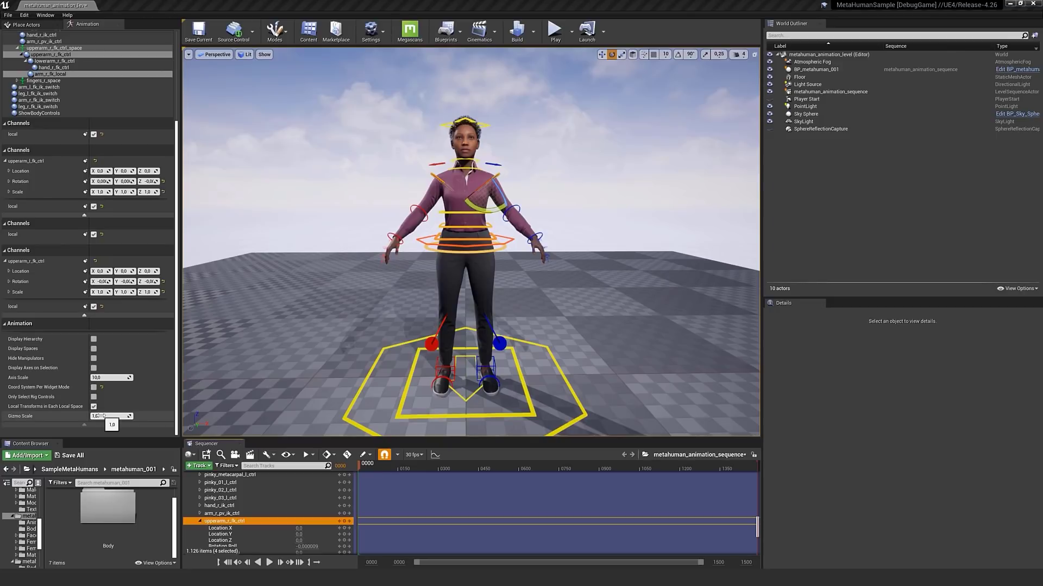
# Set the Gizmo Scale to about 0.618.
pyautogui.moveTo(101, 415); pyautogui.dragTo(101, 416)
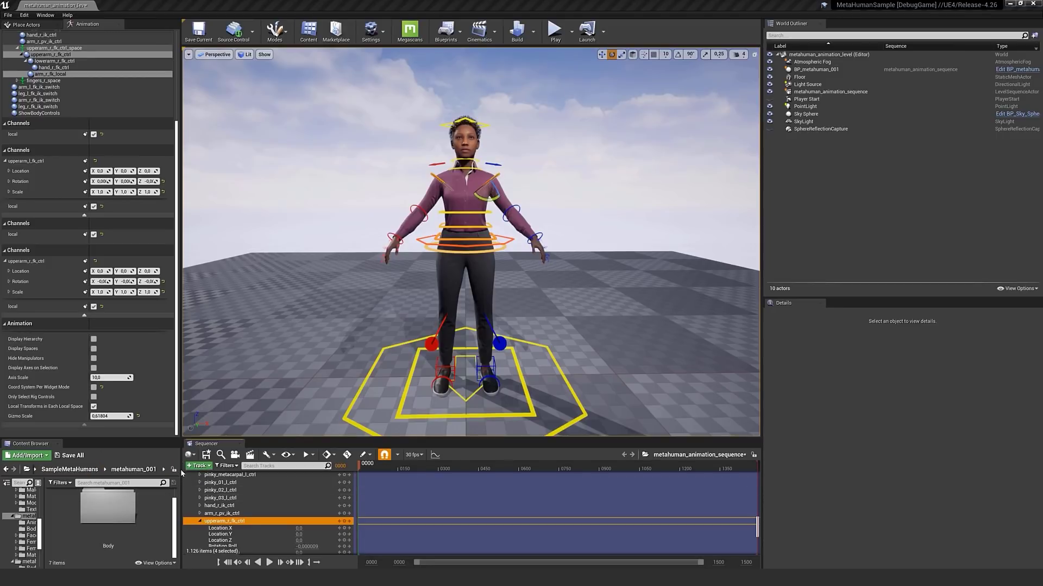
# Widen the Content Browser and its folder tree, and open the Utilities folder under SampleMetaHumans/Common/Common.
pyautogui.moveTo(181, 503); pyautogui.dragTo(295, 504)
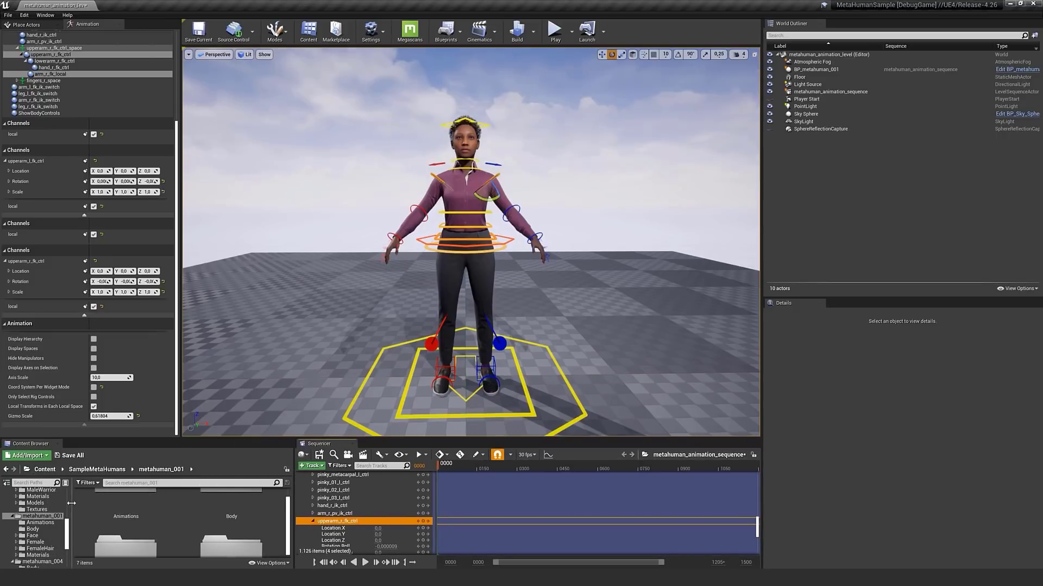
pyautogui.moveTo(71, 504); pyautogui.dragTo(147, 503)
pyautogui.scroll(5, 99, 526)
pyautogui.click(50, 504)
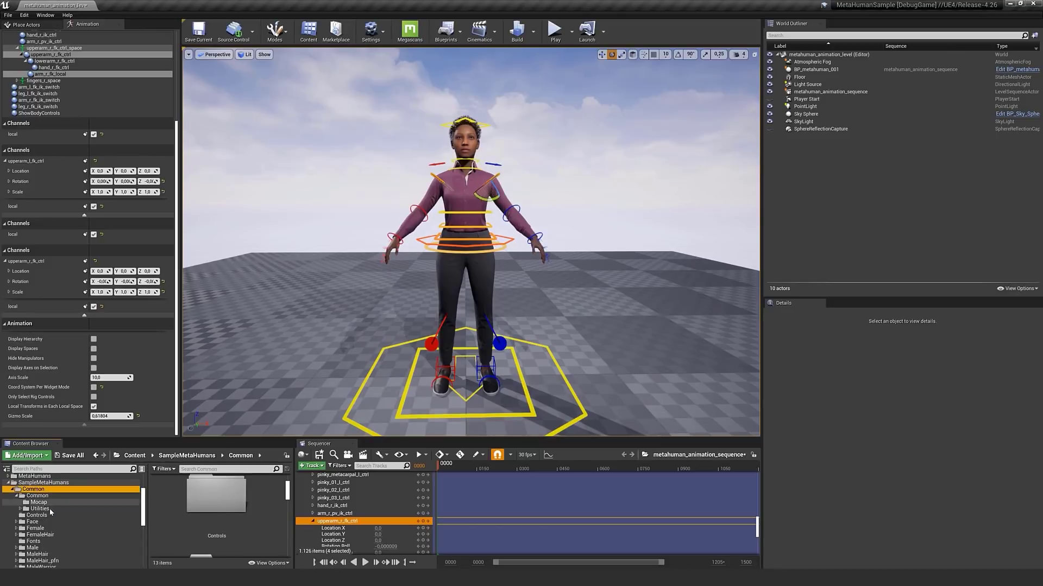
pyautogui.click(38, 522)
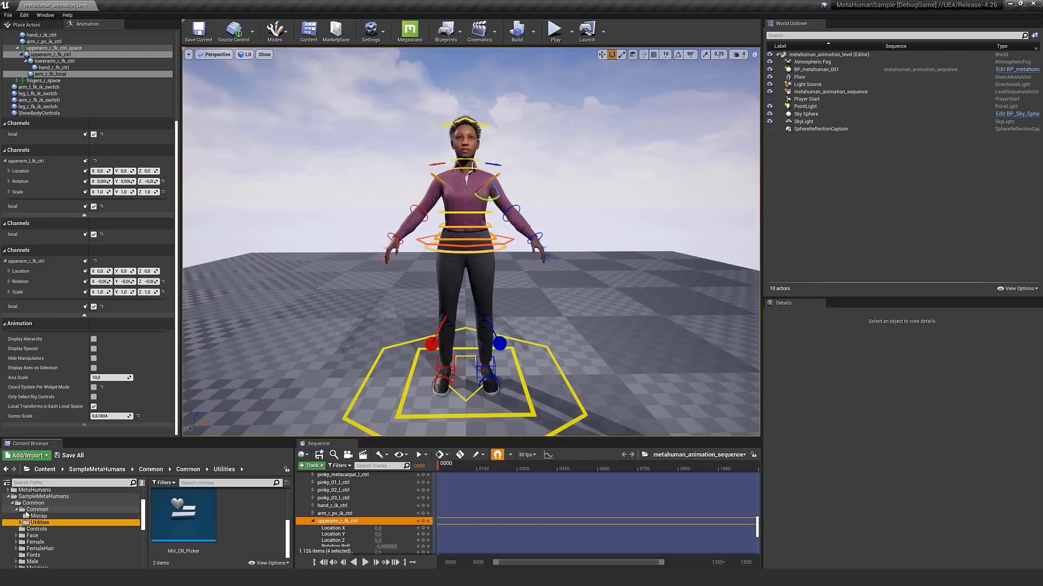
# Run the MH_CR_Picker editor utility widget and set its actor to BP_metahuman_001.
pyautogui.rightClick(188, 523)
pyautogui.click(231, 332)
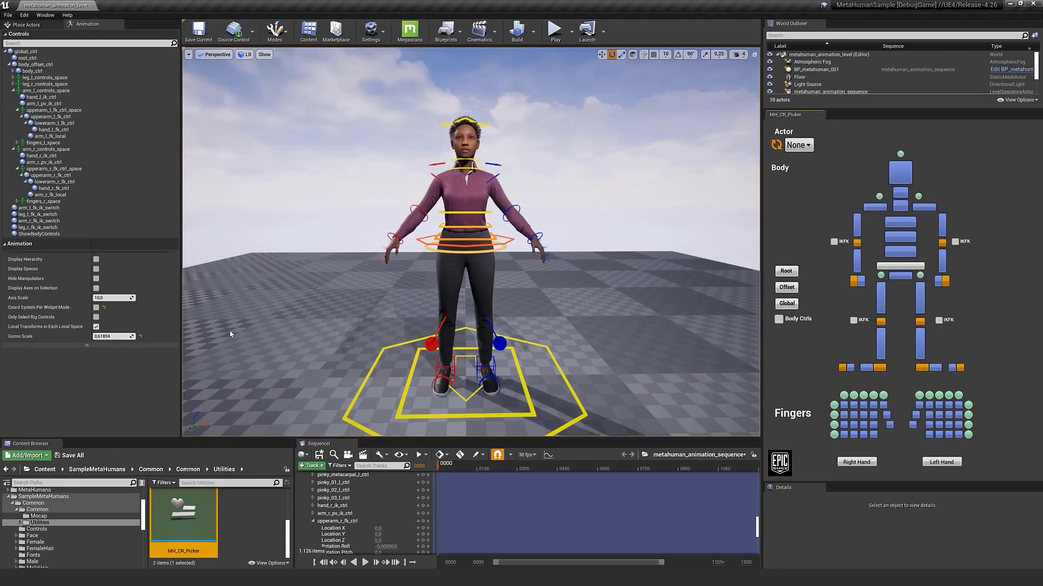
pyautogui.click(798, 144)
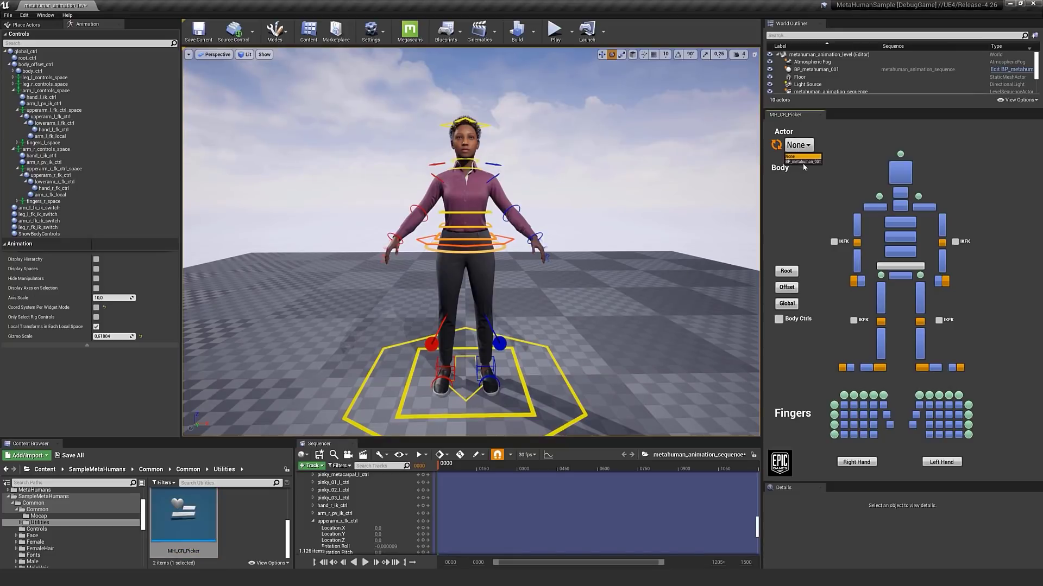
pyautogui.click(802, 162)
# Select the head, left upper arm and left lower arm controls in turn with the picker.
pyautogui.click(904, 173)
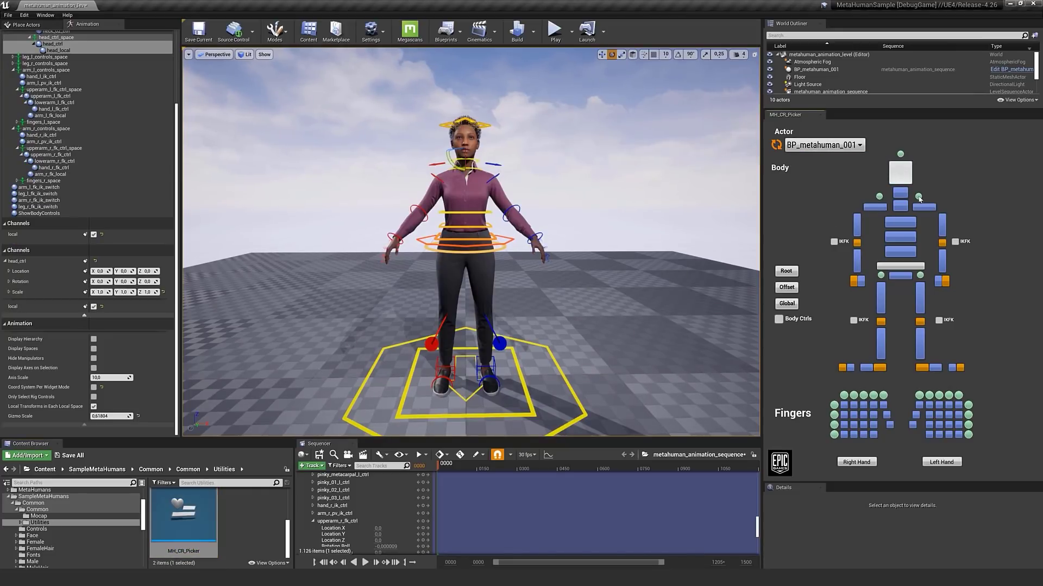
pyautogui.click(942, 228)
pyautogui.click(943, 260)
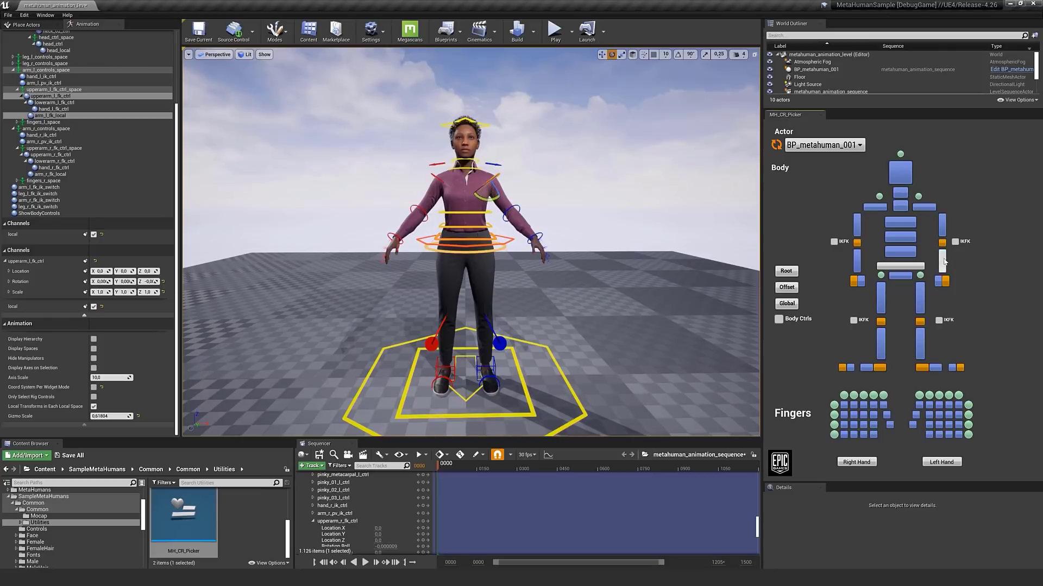
# Select the full control chains of the left pinky, ring, middle and index fingers and the right middle finger in turn, framing the left hand.
pyautogui.click(958, 397)
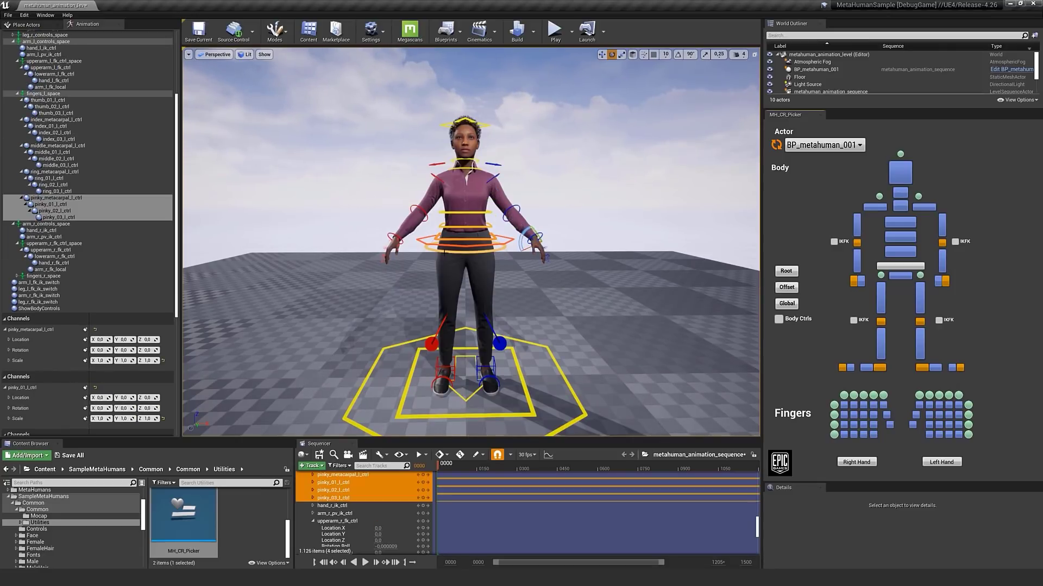
pyautogui.press('f')
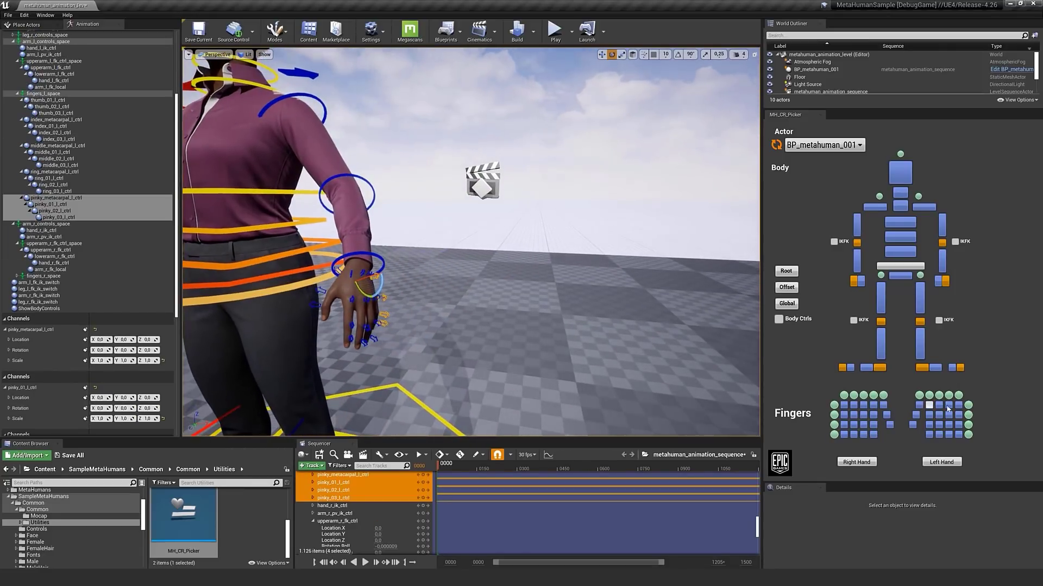
pyautogui.click(948, 395)
pyautogui.click(939, 397)
pyautogui.click(929, 396)
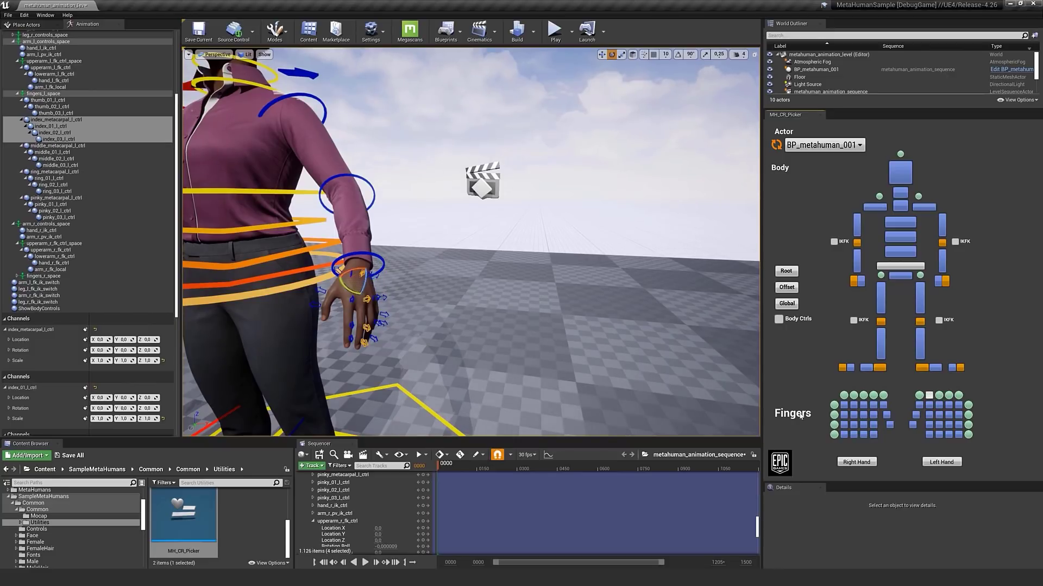
pyautogui.click(862, 397)
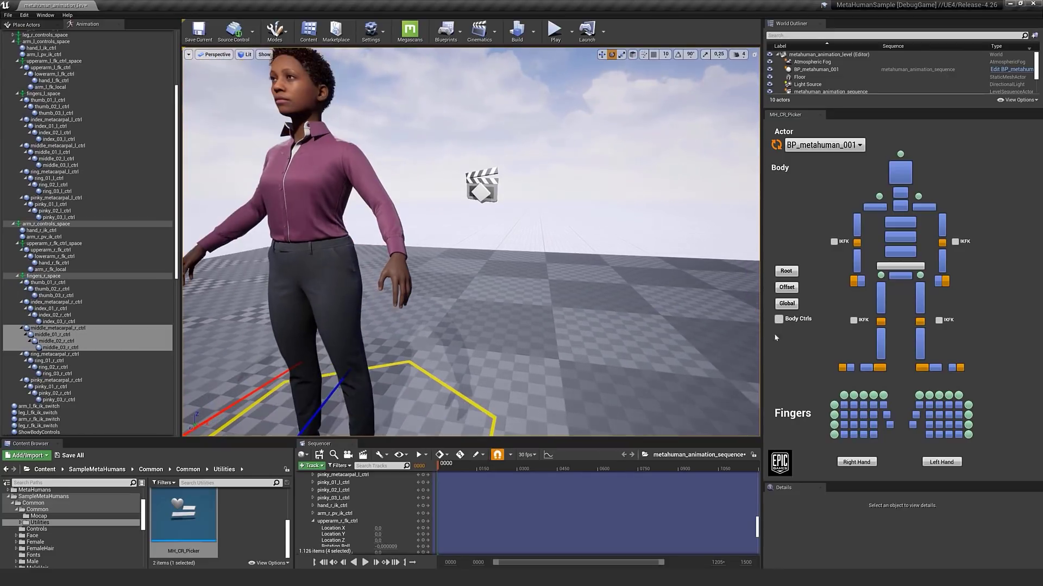
# Show the body controls and enable the IKFK switches for both legs in the picker.
pyautogui.click(778, 318)
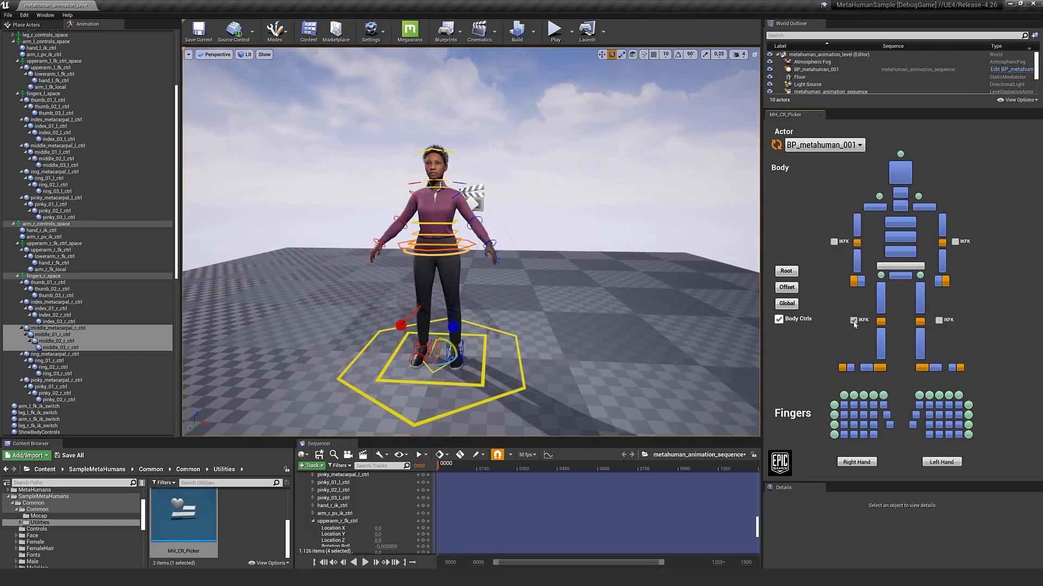
pyautogui.click(939, 321)
pyautogui.click(939, 321)
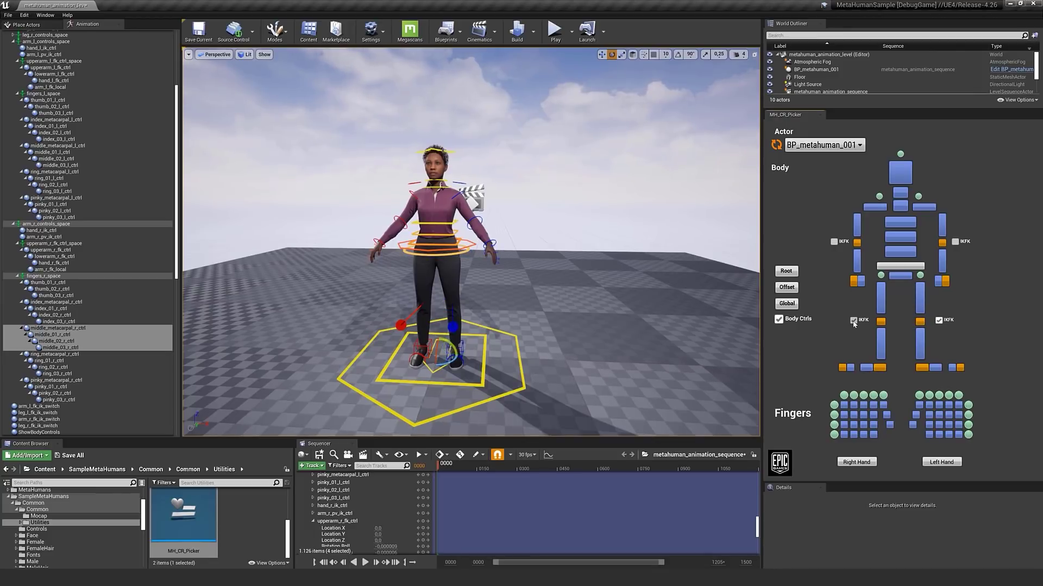
# Select the outer global_ctrl control around the character's feet.
pyautogui.scroll(6, 491, 274)
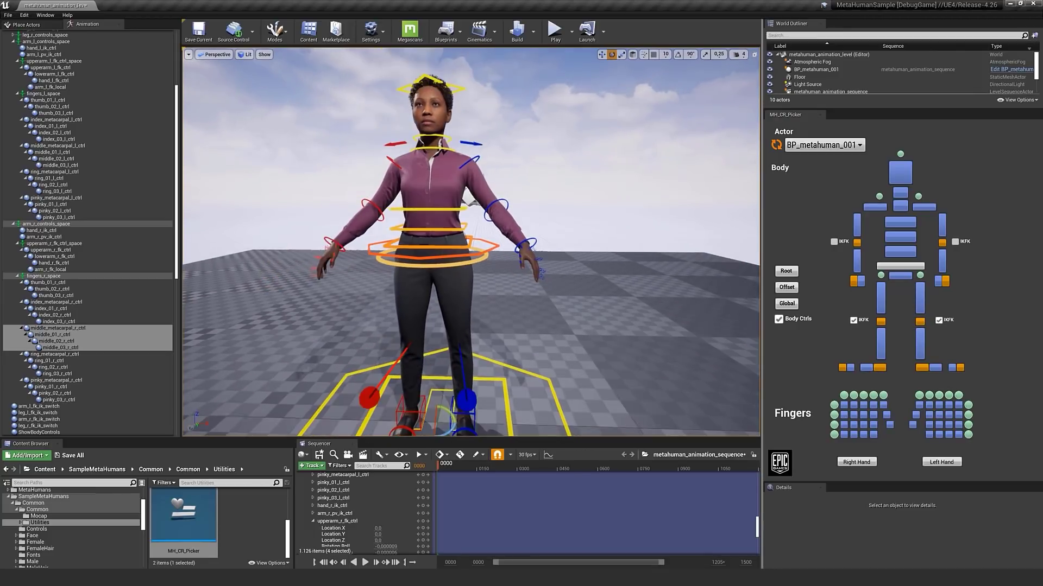
pyautogui.click(538, 375)
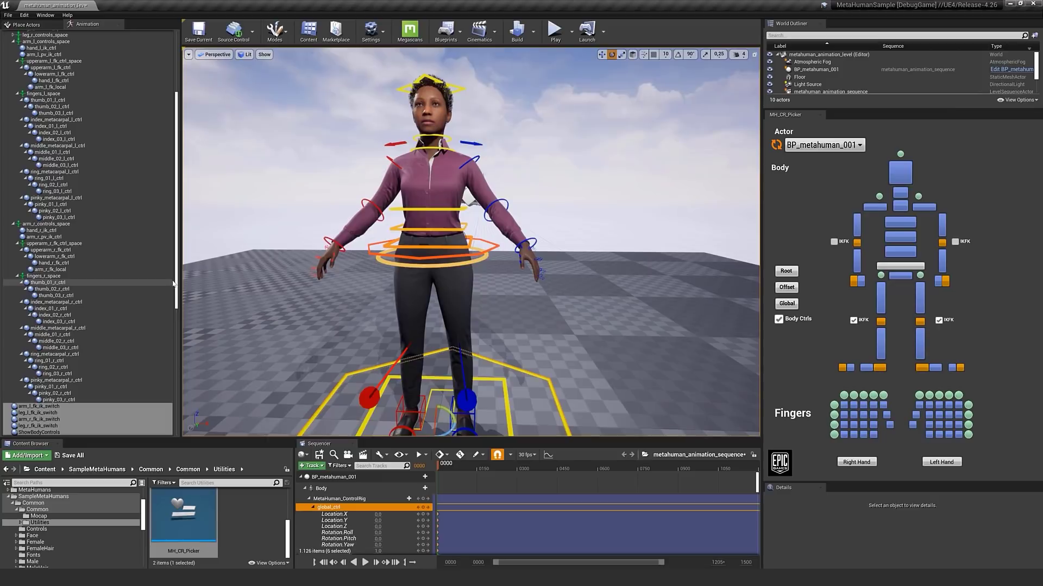
# Examine the FK/IK switch and ShowBodyControls channels of global_ctrl in the channel list and in Sequencer.
pyautogui.scroll(2, 176, 253)
pyautogui.scroll(3, 176, 253)
pyautogui.scroll(-10, 176, 228)
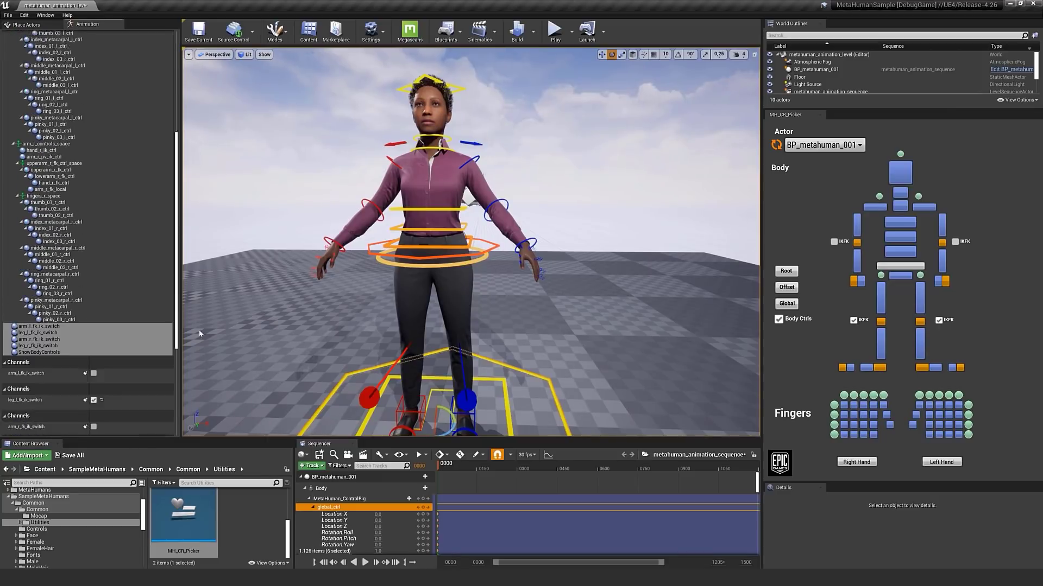
pyautogui.scroll(-4, 385, 528)
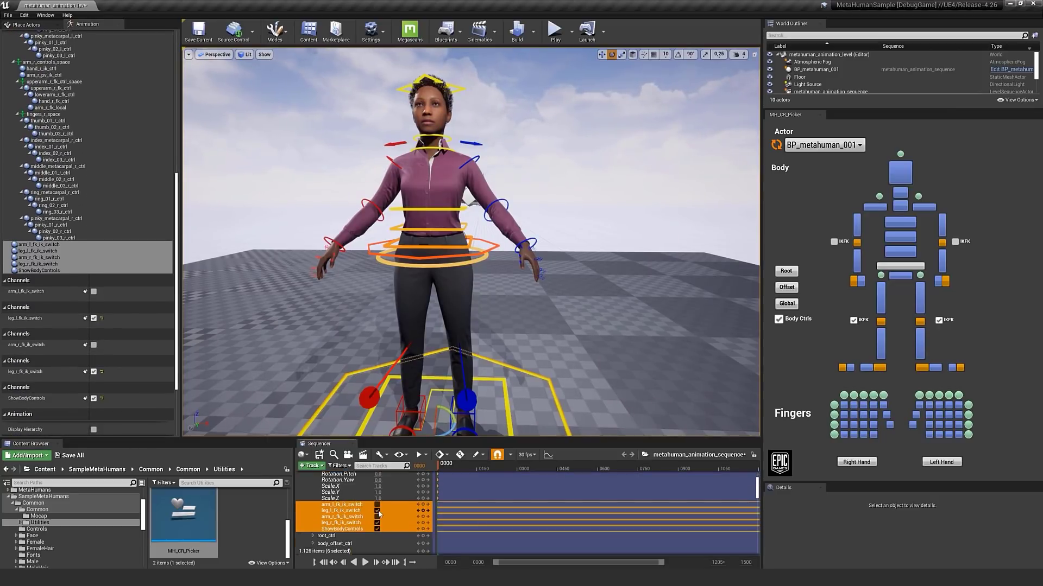
pyautogui.click(377, 517)
pyautogui.click(377, 517)
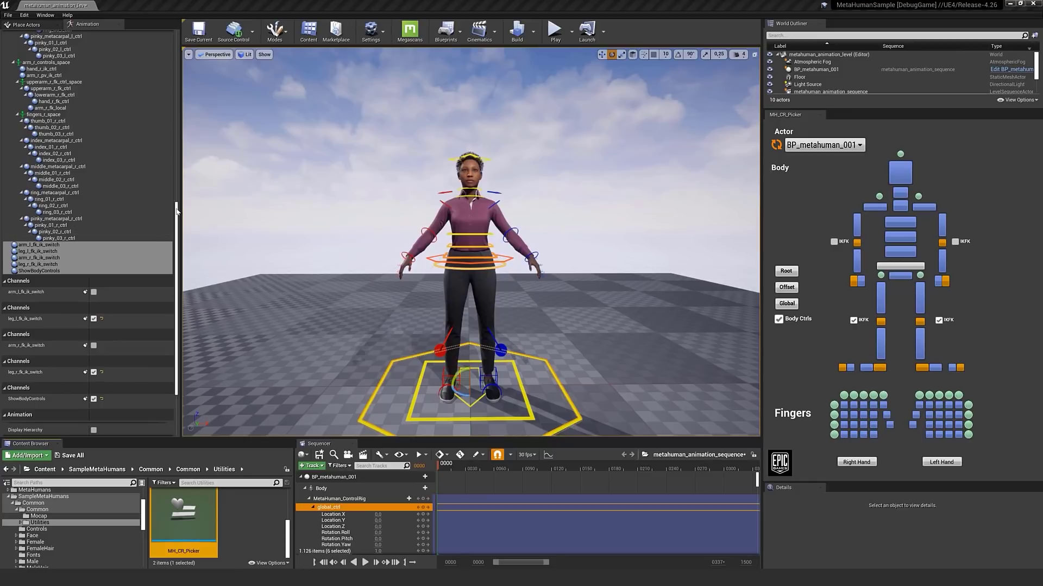
pyautogui.scroll(-4, 173, 267)
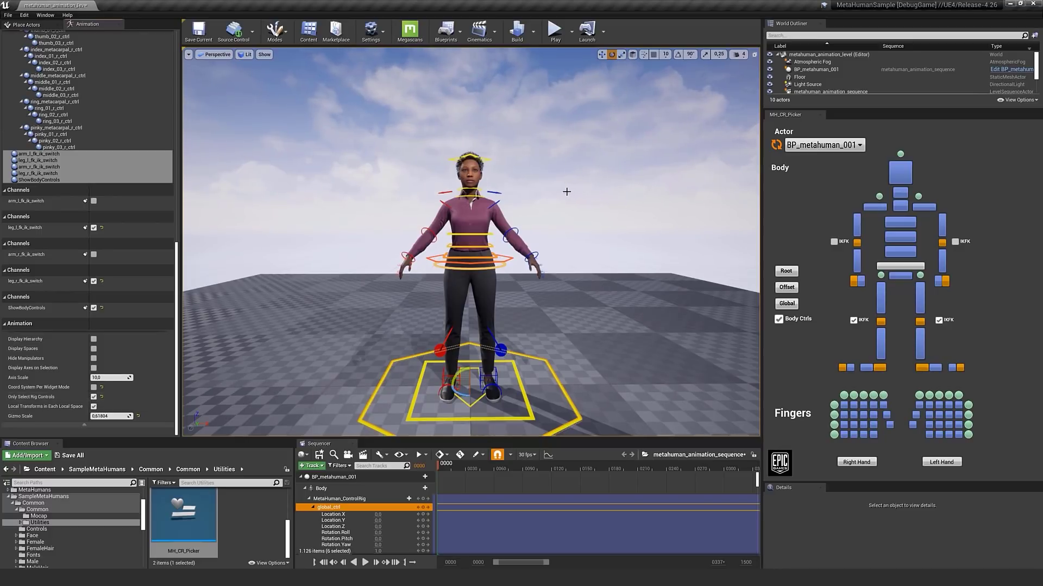
# Select all body controls at frame 0, and raise the left arm into a wave pose at frame 20 using its FK controls.
pyautogui.moveTo(609, 156); pyautogui.dragTo(345, 443)
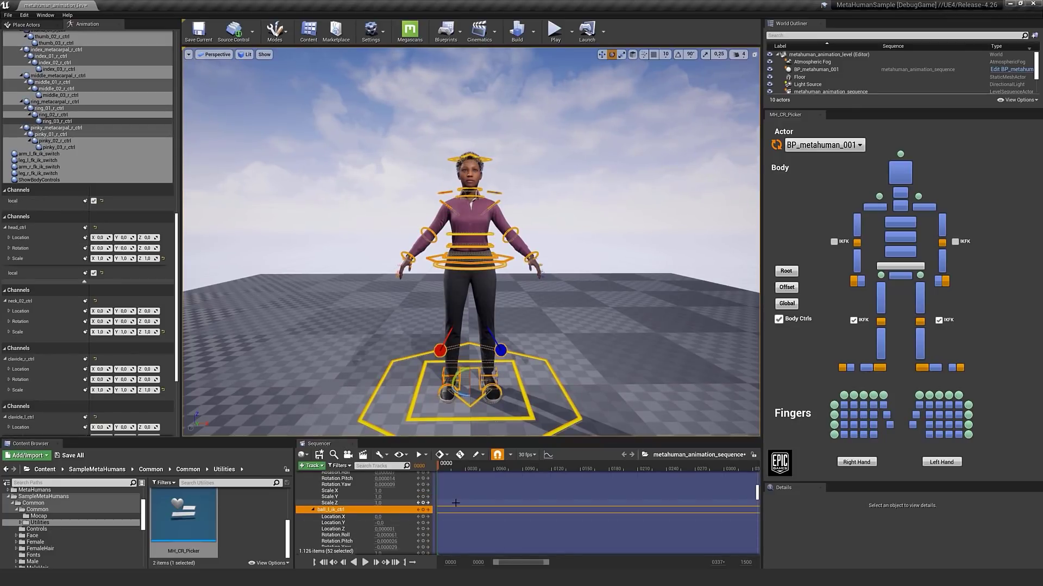
pyautogui.moveTo(438, 468); pyautogui.dragTo(456, 475)
pyautogui.click(509, 238)
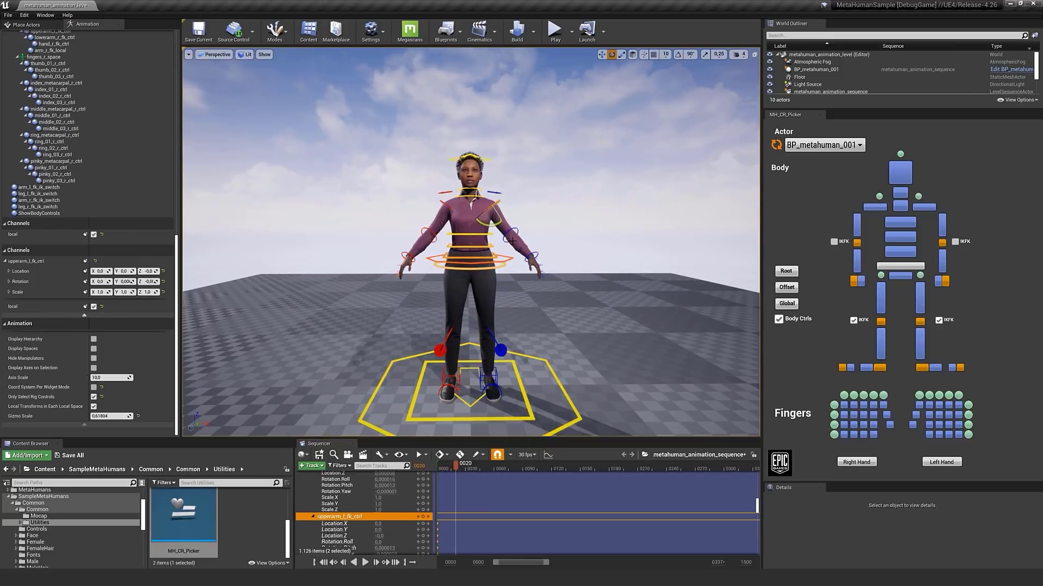
pyautogui.moveTo(492, 216); pyautogui.dragTo(524, 234)
pyautogui.click(522, 223)
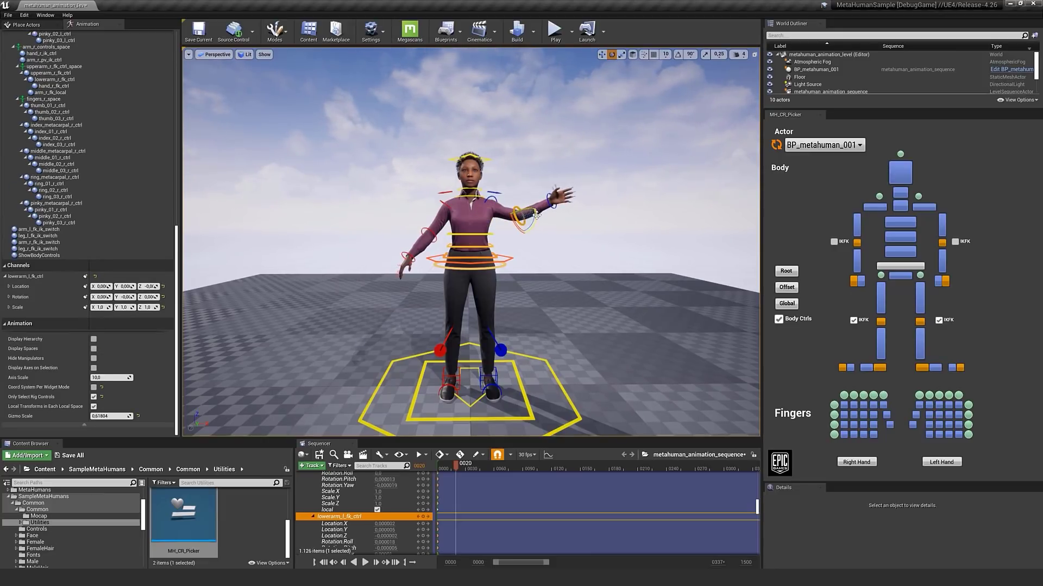
pyautogui.moveTo(534, 214); pyautogui.dragTo(528, 202)
pyautogui.keyDown('ctrl'); pyautogui.click(546, 190); pyautogui.keyUp('ctrl')
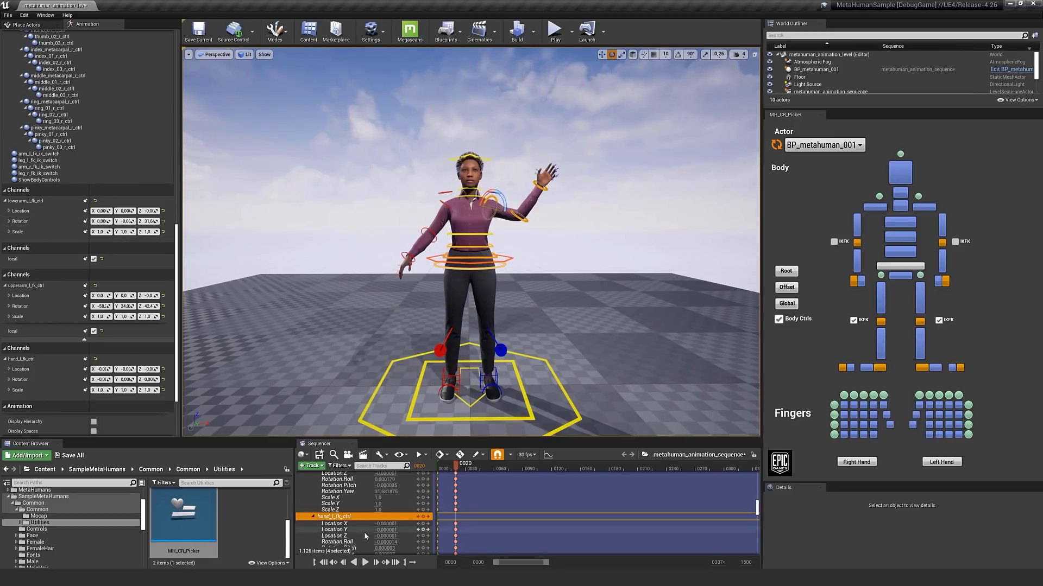
# Enable arm_l_fk_ik_switch on global_ctrl at frame 20 in Sequencer and check its keys.
pyautogui.scroll(-5, 366, 534)
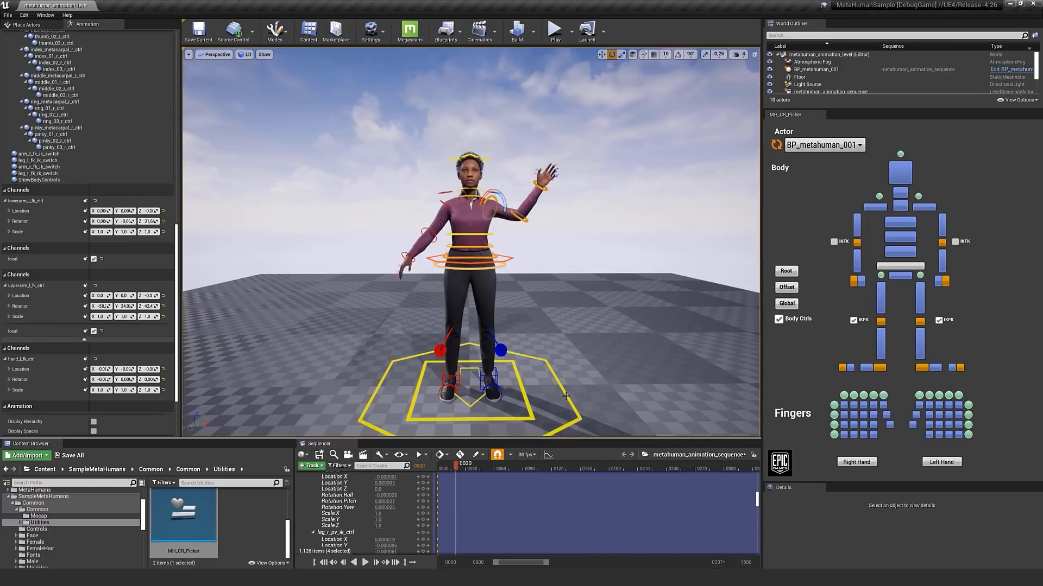
pyautogui.scroll(-2, 403, 514)
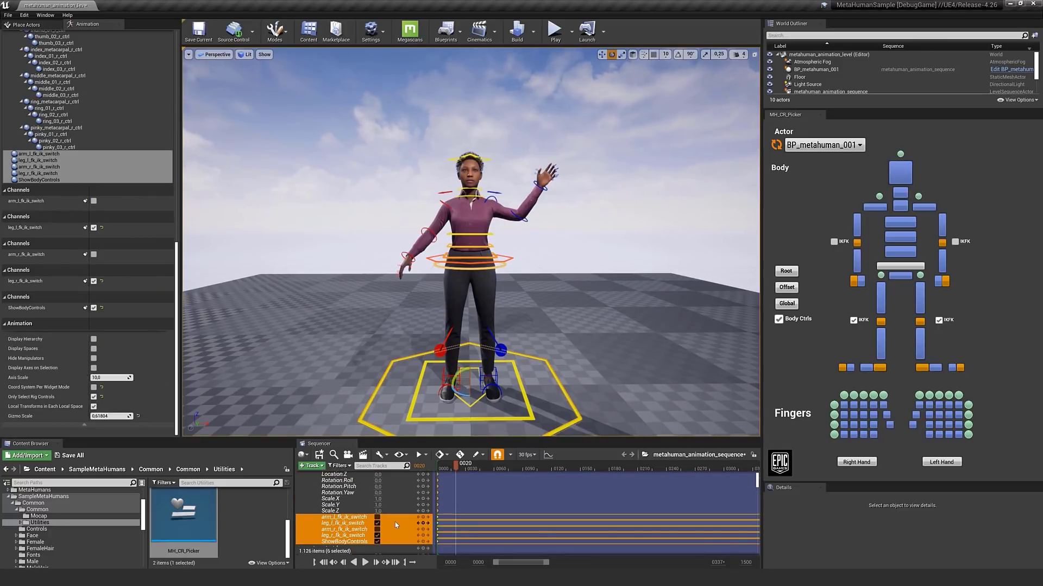
pyautogui.scroll(-1, 394, 521)
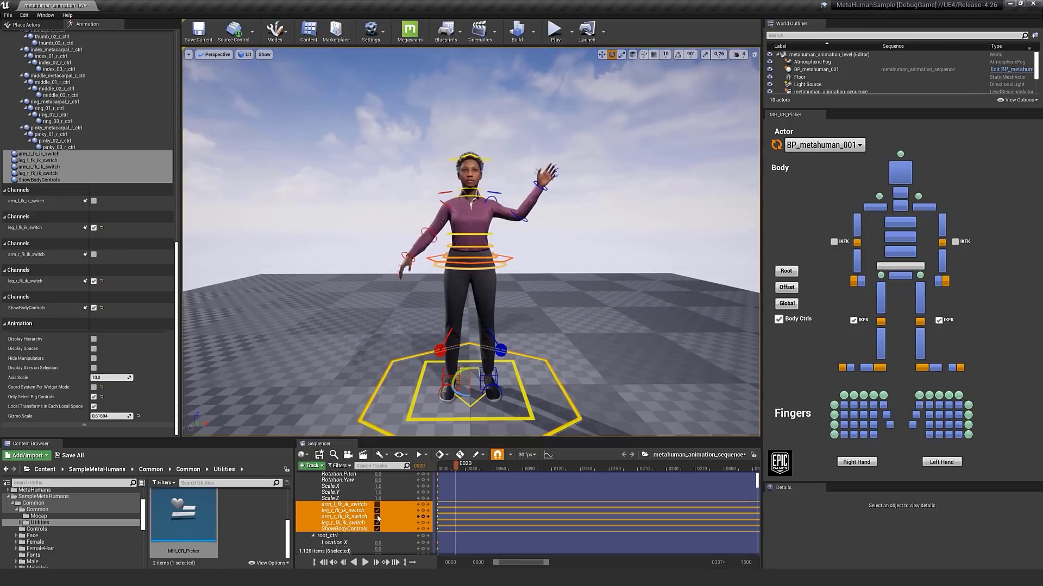
pyautogui.click(377, 505)
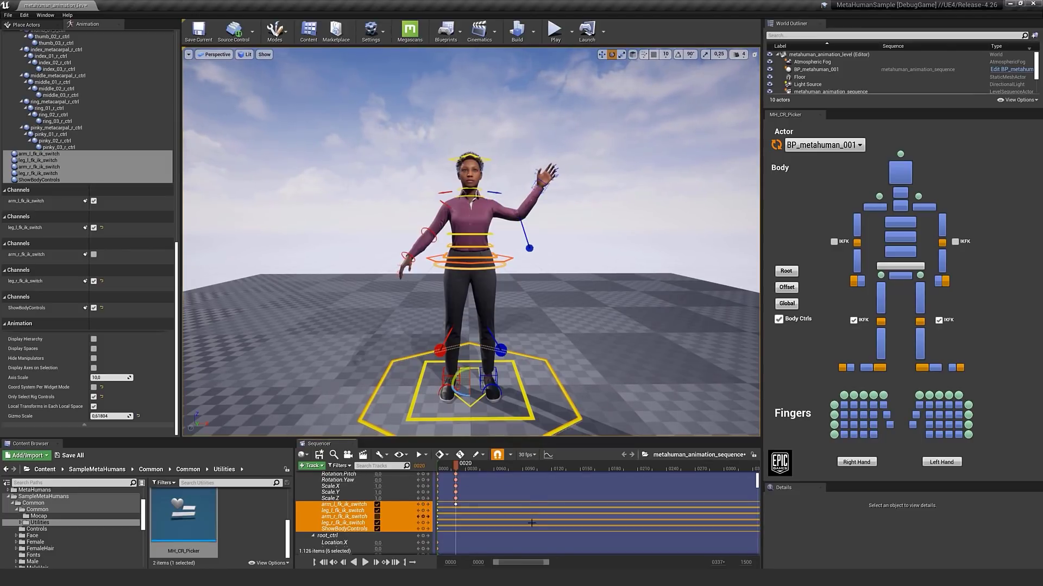
pyautogui.scroll(5, 531, 523)
pyautogui.scroll(-5, 474, 516)
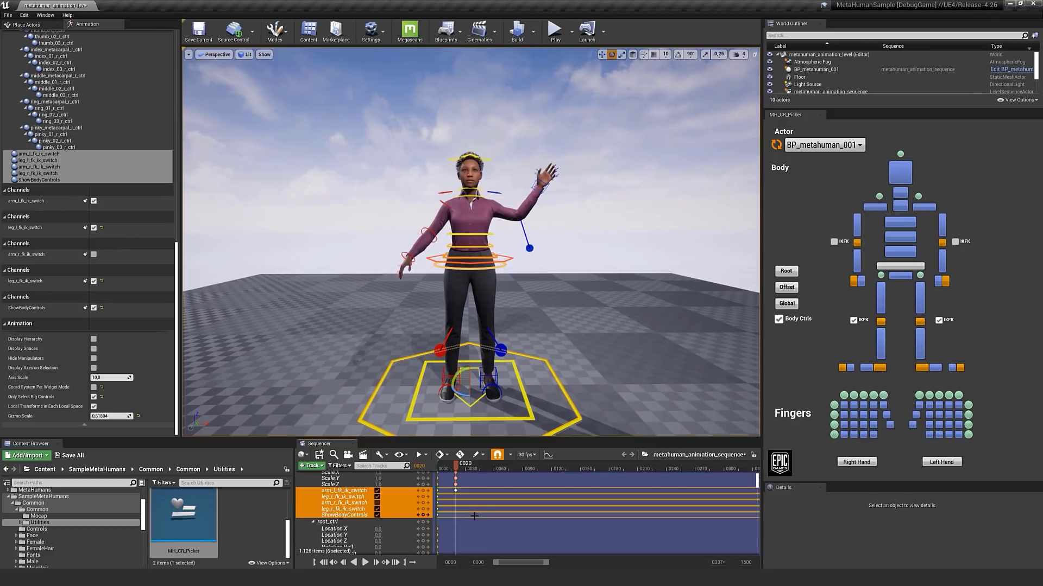
pyautogui.scroll(3, 474, 516)
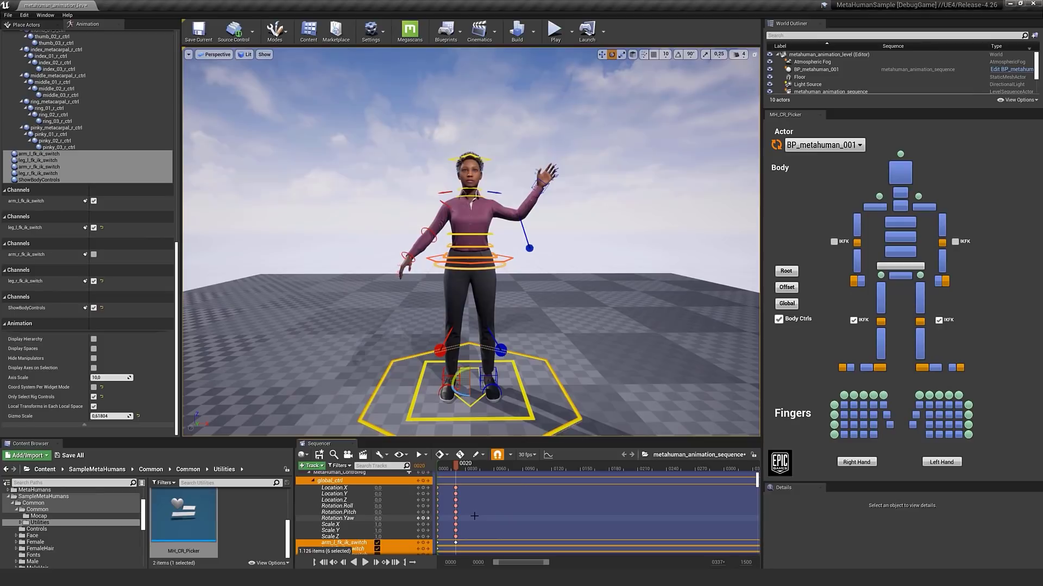
# Swing the left hand inward with its IK control and key it together with the arm's pole vector control.
pyautogui.click(545, 179)
pyautogui.moveTo(516, 212); pyautogui.dragTo(531, 244)
pyautogui.keyDown('ctrl'); pyautogui.click(530, 249); pyautogui.keyUp('ctrl')
# Move the left hand IK control back outward at frame 49, key it with the pole vector control, and scrub through the wave.
pyautogui.moveTo(471, 466); pyautogui.dragTo(483, 473)
pyautogui.click(525, 174)
pyautogui.press('w')
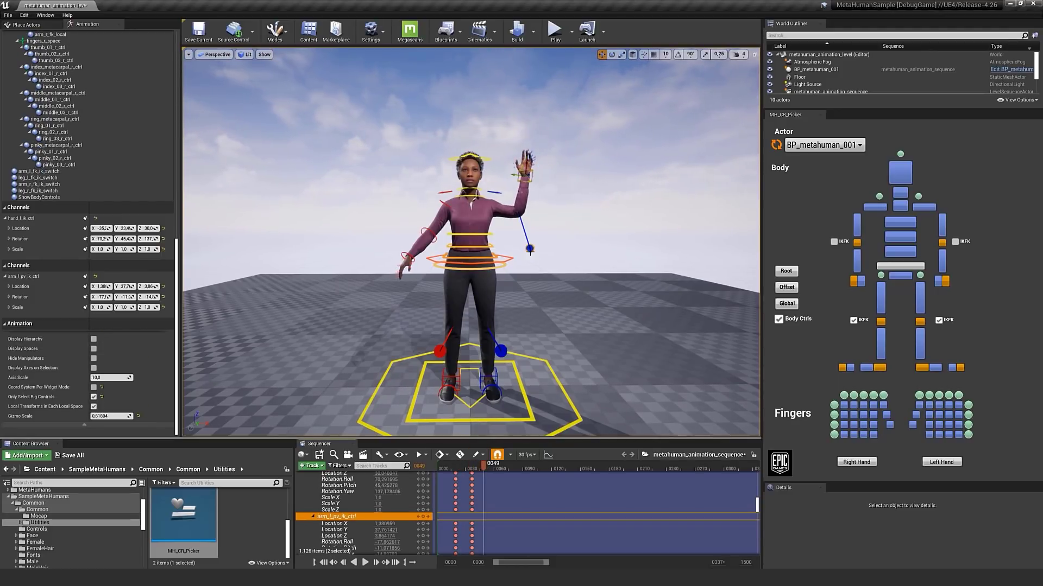
pyautogui.moveTo(524, 175)
pyautogui.mouseDown()
pyautogui.moveTo(535, 171)
pyautogui.moveTo(524, 170)
pyautogui.mouseUp()
pyautogui.keyDown('ctrl'); pyautogui.click(530, 248); pyautogui.keyUp('ctrl')
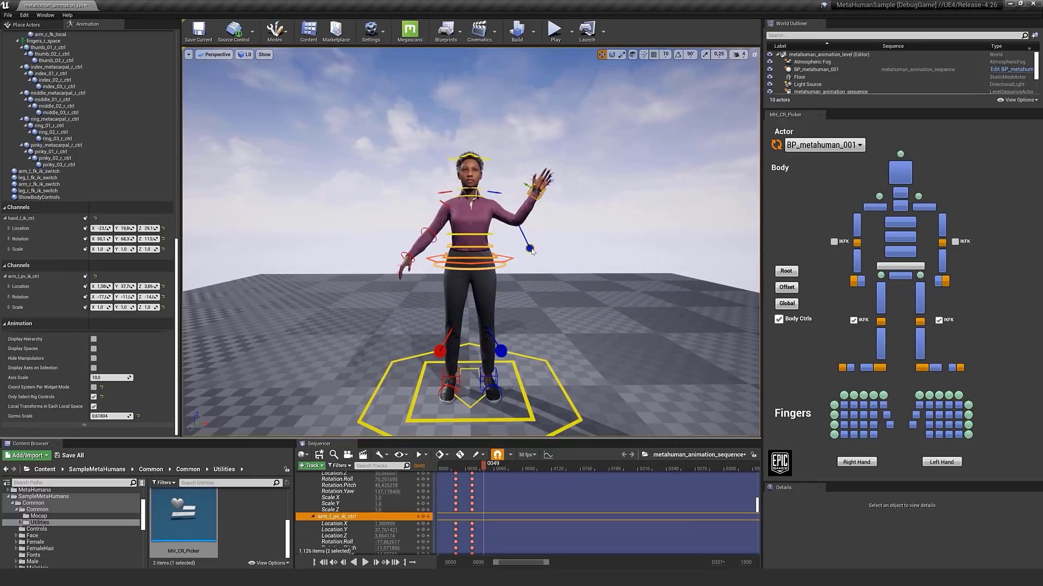
pyautogui.moveTo(483, 465); pyautogui.dragTo(468, 471)
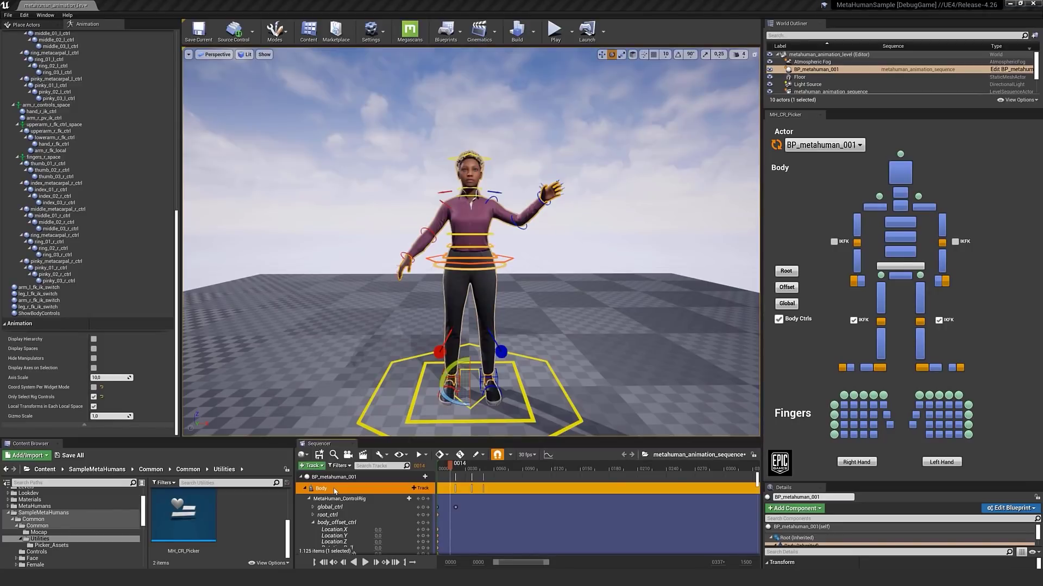
# Create a linked animation sequence from the Body track, choosing the metahuman_001/Animations folder as its location.
pyautogui.rightClick(334, 491)
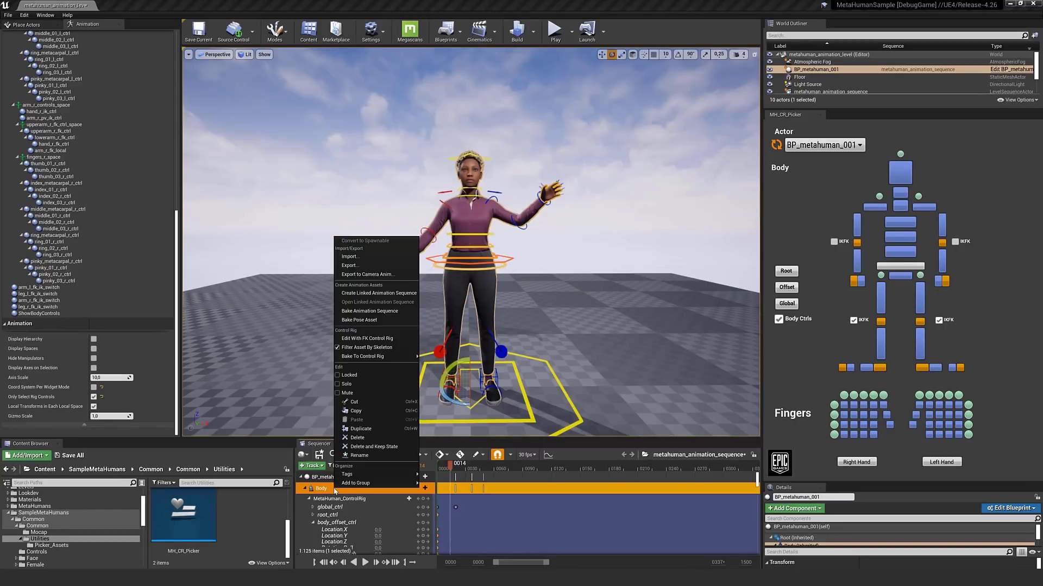
pyautogui.click(368, 294)
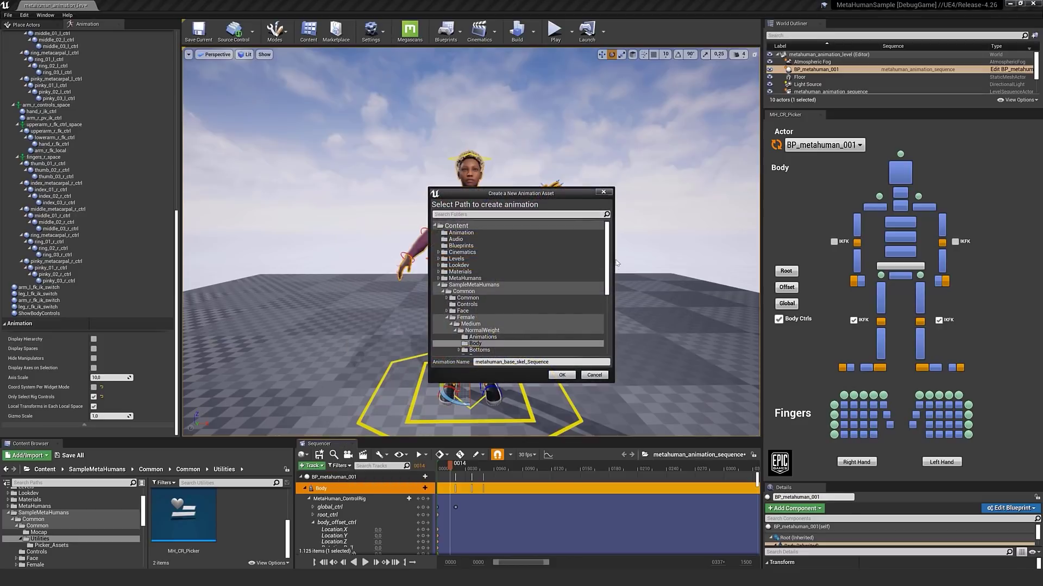
pyautogui.moveTo(609, 255); pyautogui.dragTo(596, 306)
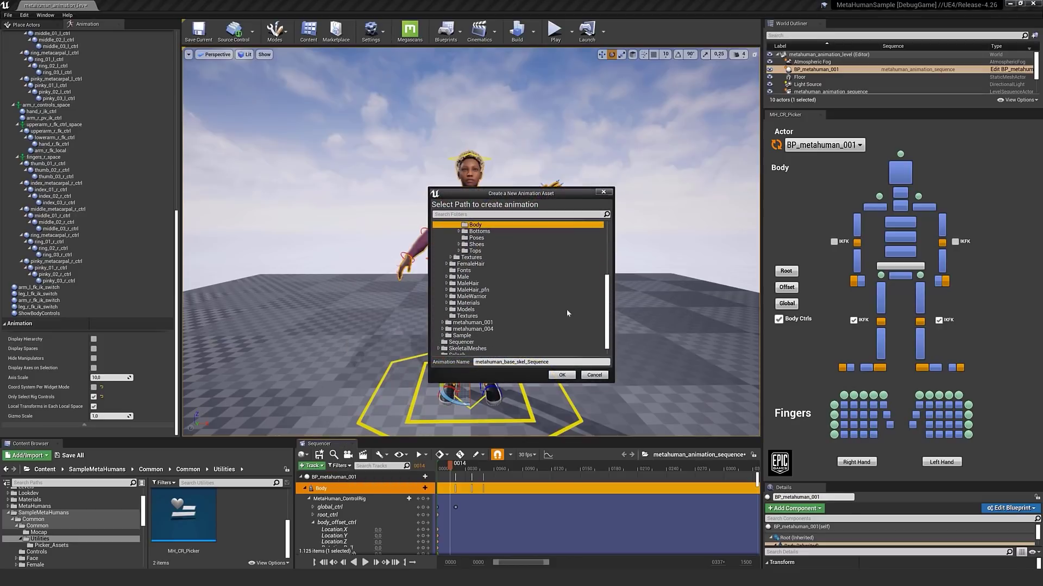
pyautogui.click(443, 323)
pyautogui.click(470, 329)
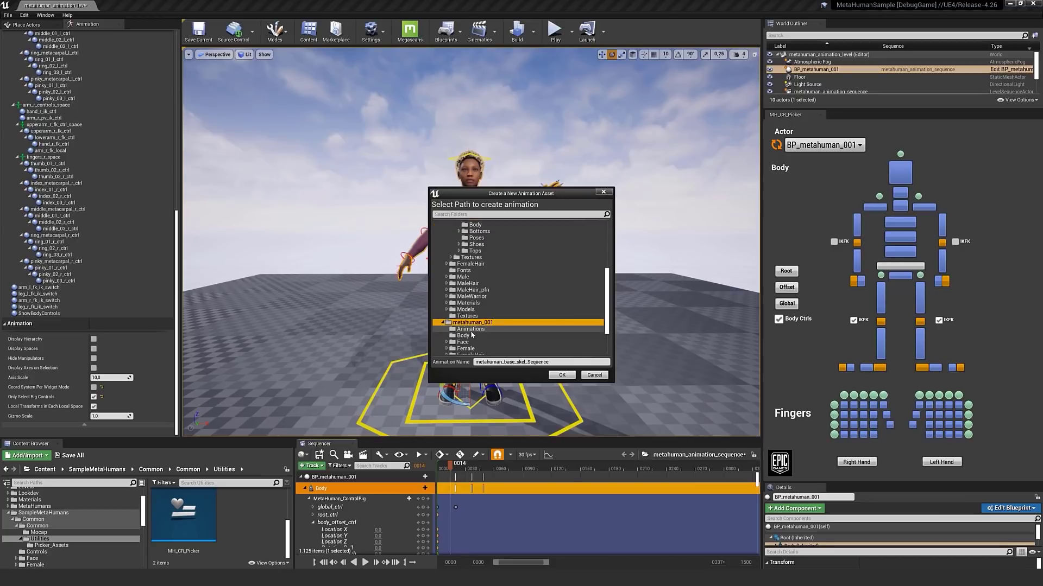
# Name the animation metahuman_wave and export it to an animation sequence with the default transform and curve options.
pyautogui.moveTo(549, 362); pyautogui.dragTo(505, 363)
pyautogui.press('BackSpace')
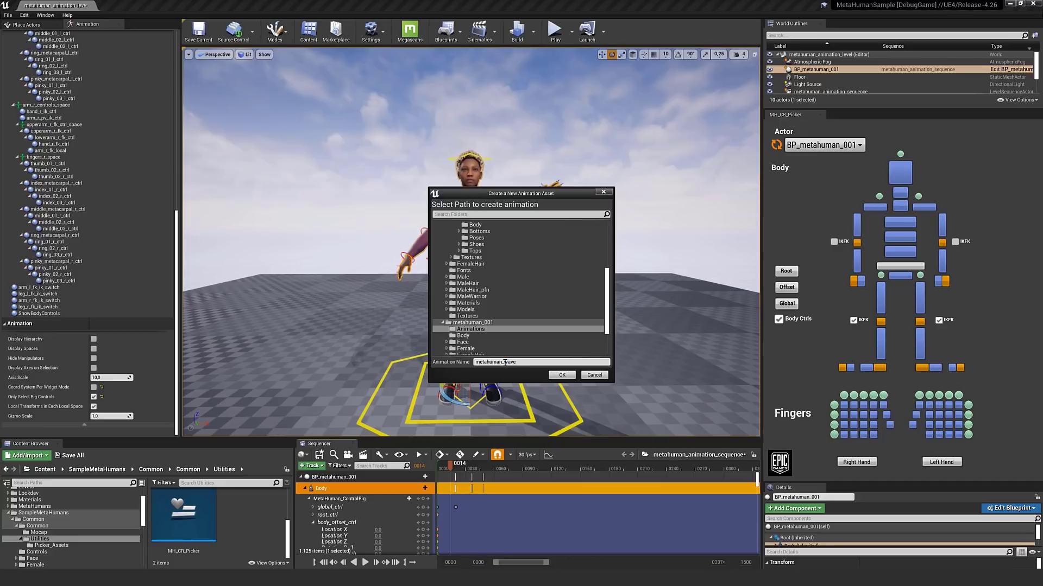
pyautogui.click(561, 375)
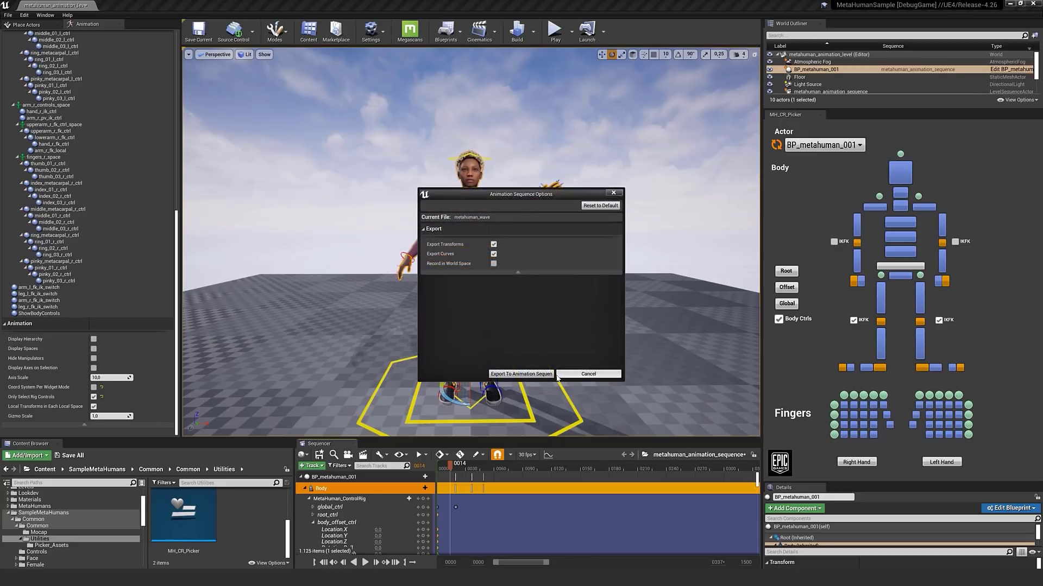
pyautogui.click(540, 376)
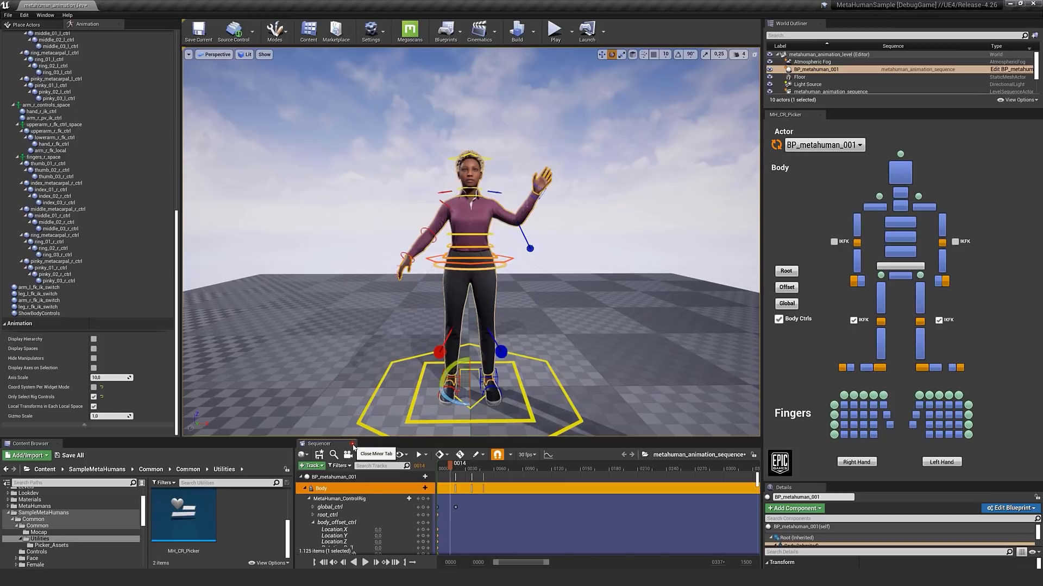
# Close Sequencer and open the metahuman_wave animation from the metahuman_001/Animations folder.
pyautogui.click(353, 444)
pyautogui.scroll(-6, 103, 521)
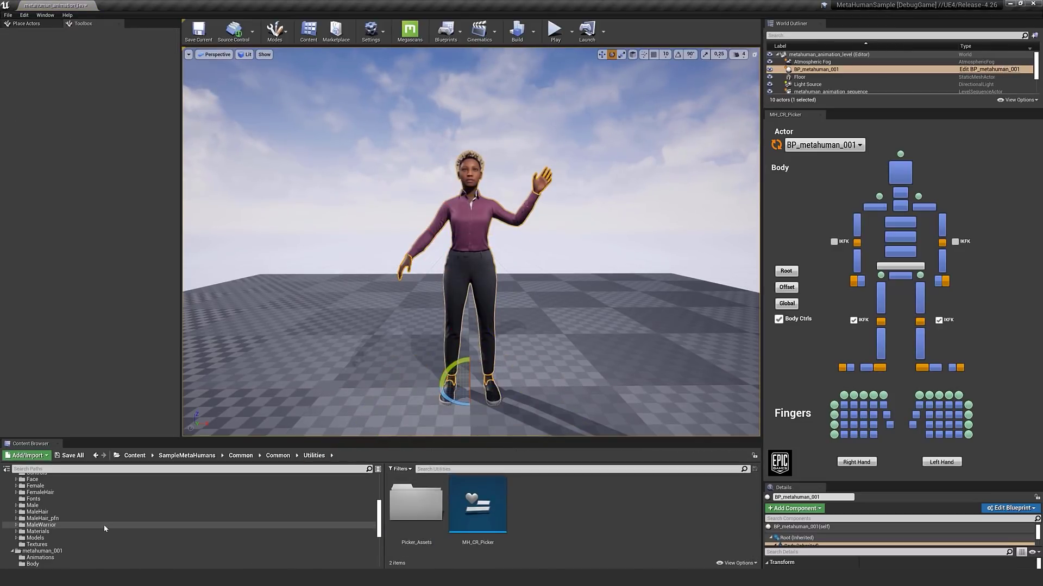
pyautogui.click(54, 519)
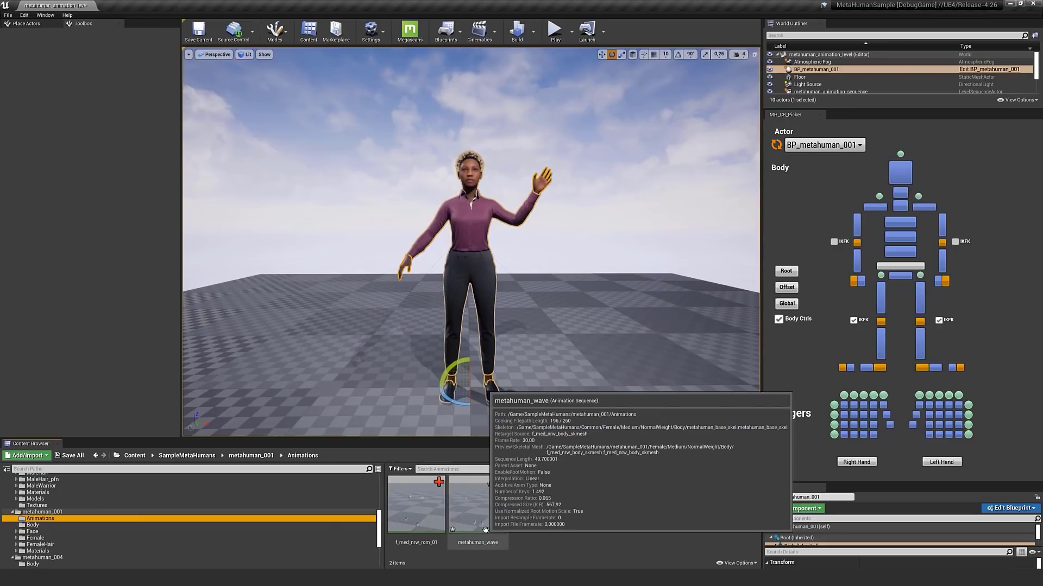
pyautogui.click(486, 512)
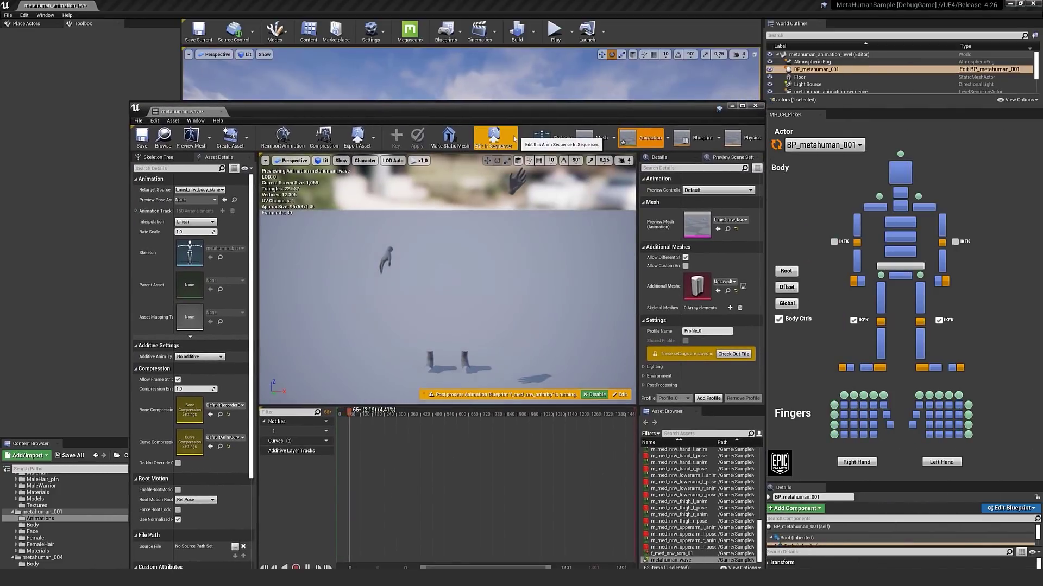
# Show the options for editing the metahuman_wave animation in Sequencer.
pyautogui.click(514, 139)
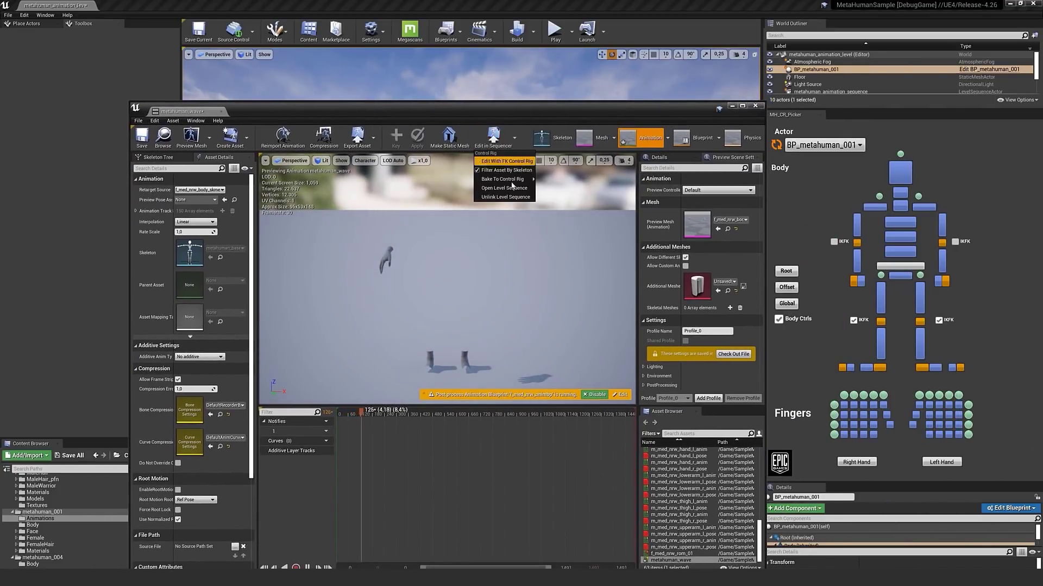